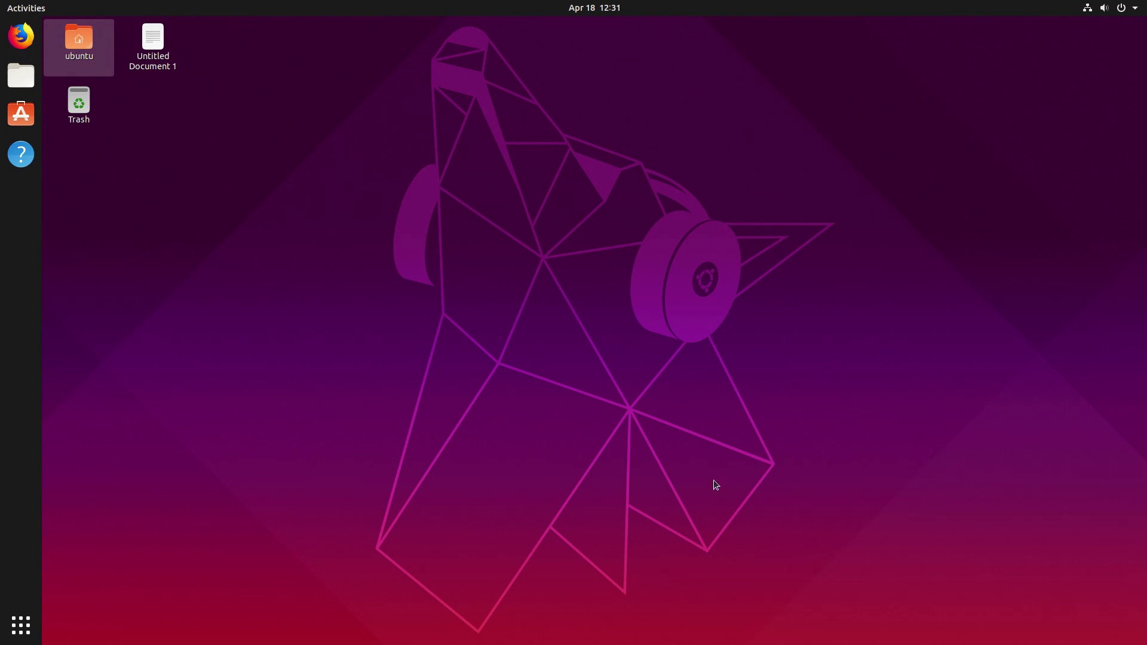
Launch Settings via the gear in the top-right system menu and return to the main category list.
{"action": "left_click", "coordinate": [182, 34], "text": "ctrl"}
{"action": "left_click", "coordinate": [1125, 9]}
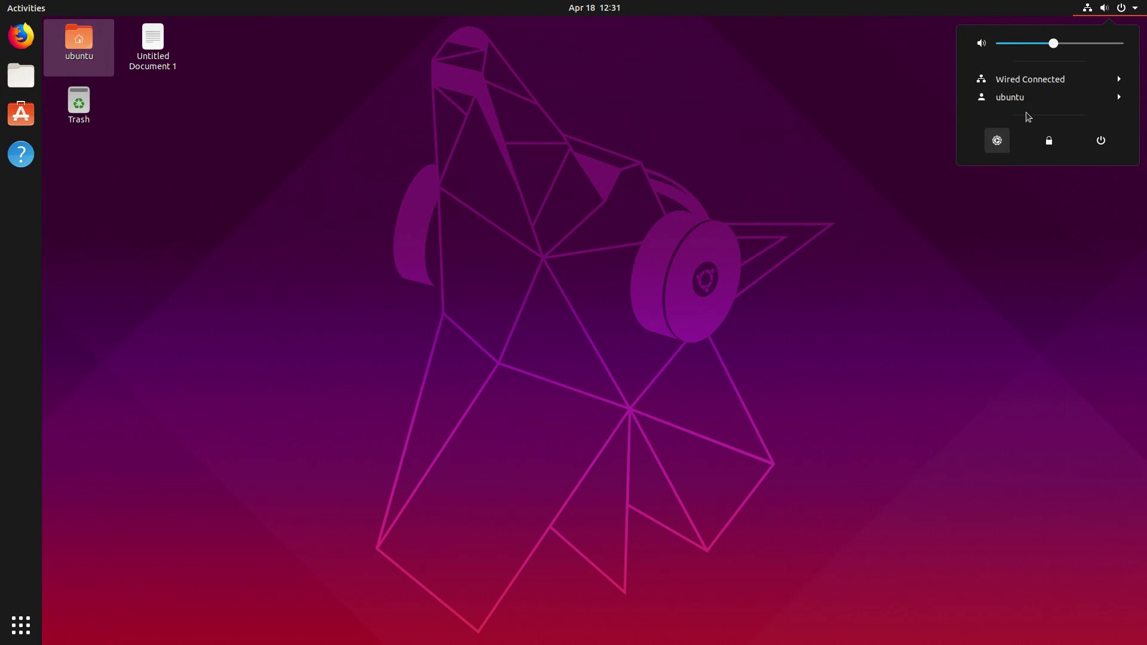
{"action": "left_click", "coordinate": [997, 140]}
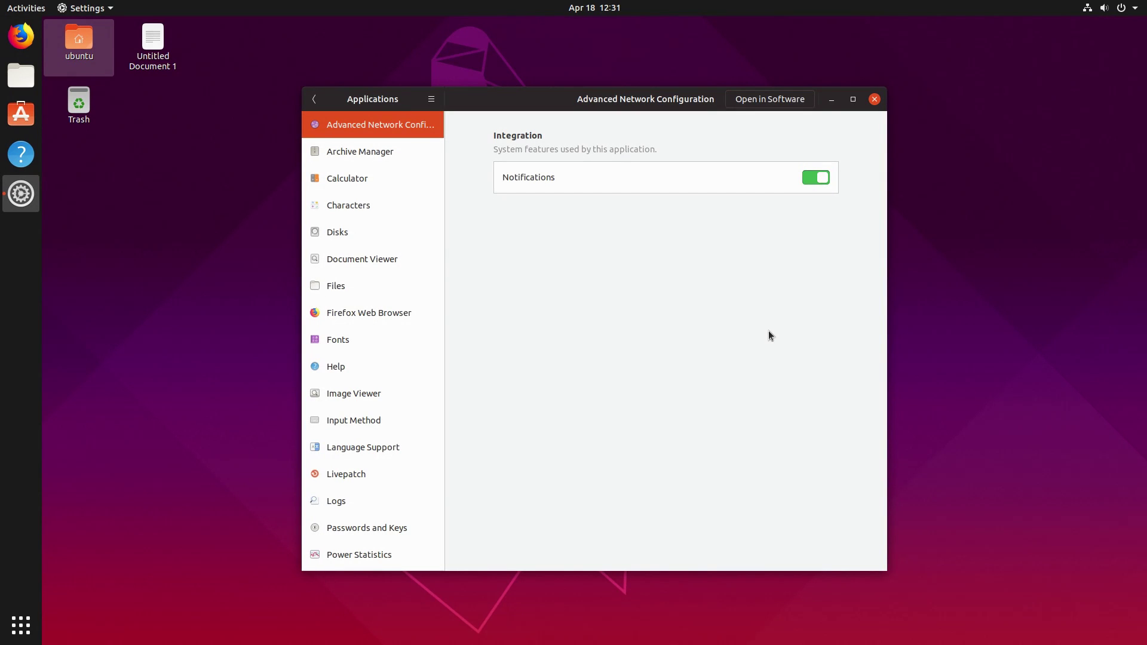
{"action": "left_click", "coordinate": [314, 99]}
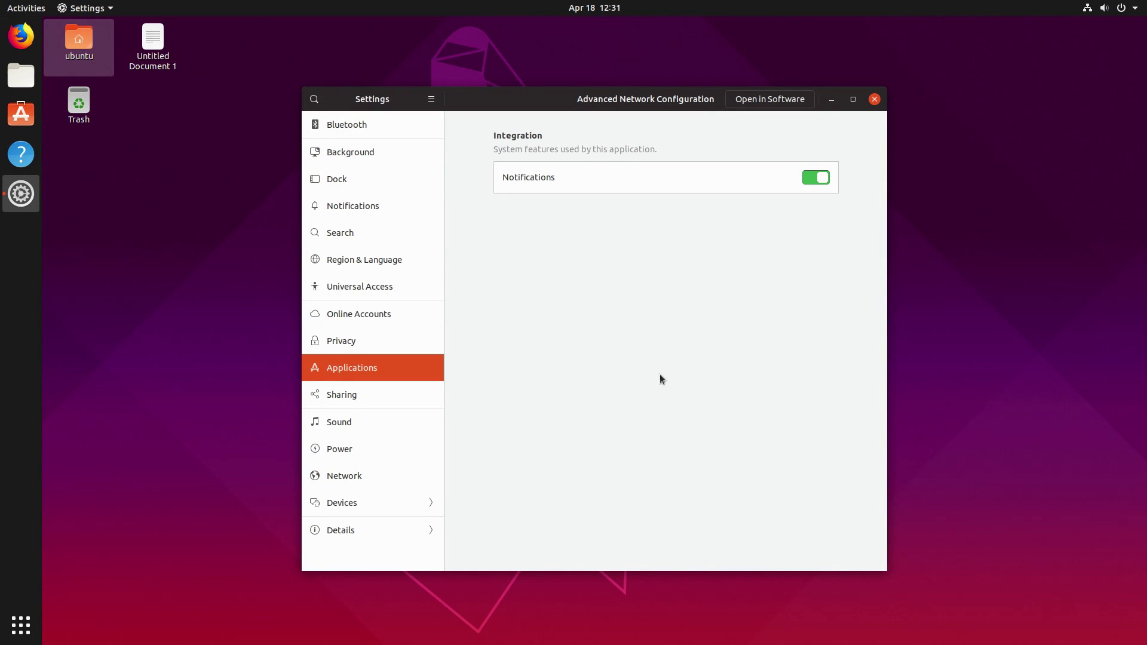
View the About page showing Ubuntu 19.04 details, then bring up the application list.
{"action": "left_click", "coordinate": [350, 528]}
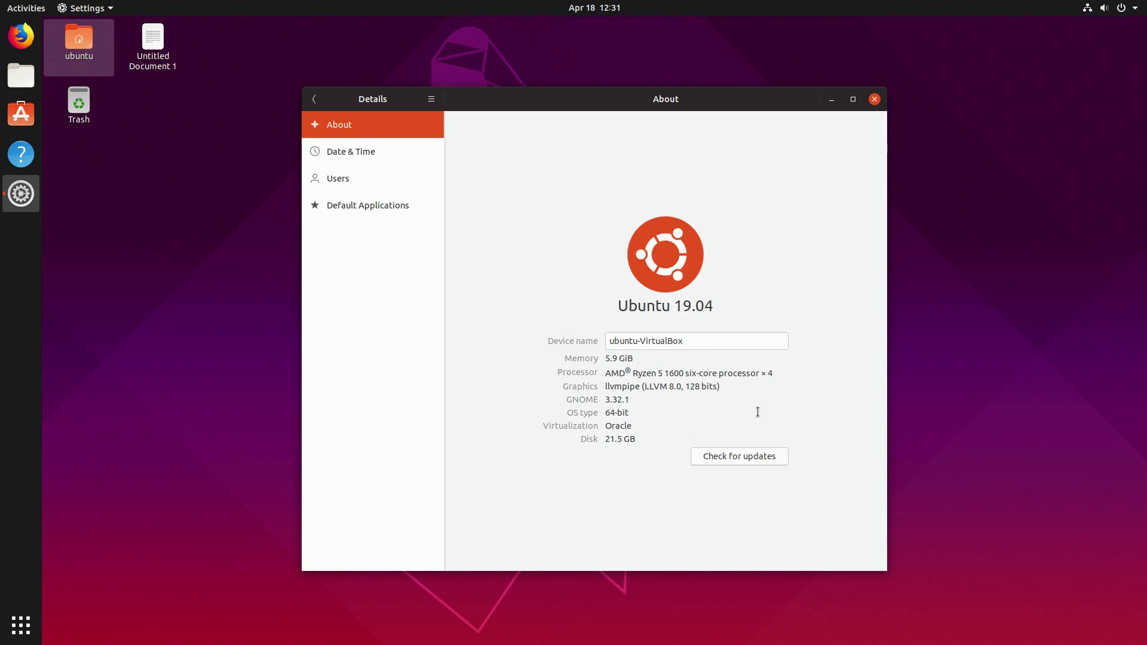
{"action": "left_click", "coordinate": [34, 624]}
Launch Terminal from a 'term' search and run uname -r to confirm kernel 5.0.0-13-generic.
{"action": "type", "text": "term"}
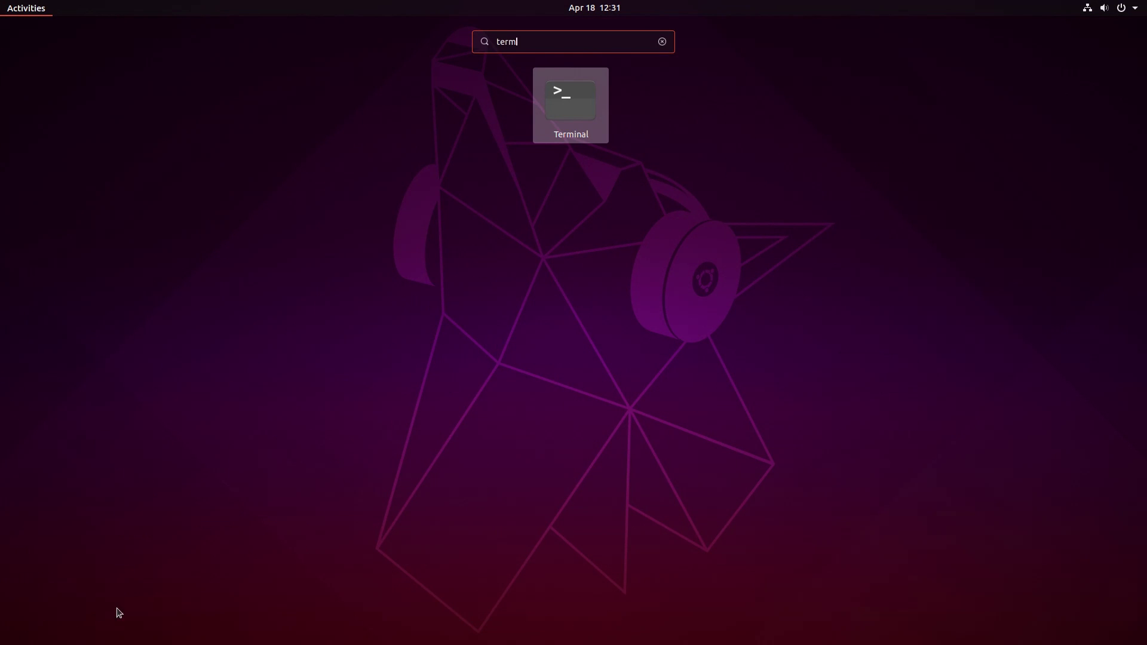
{"action": "left_click", "coordinate": [570, 105]}
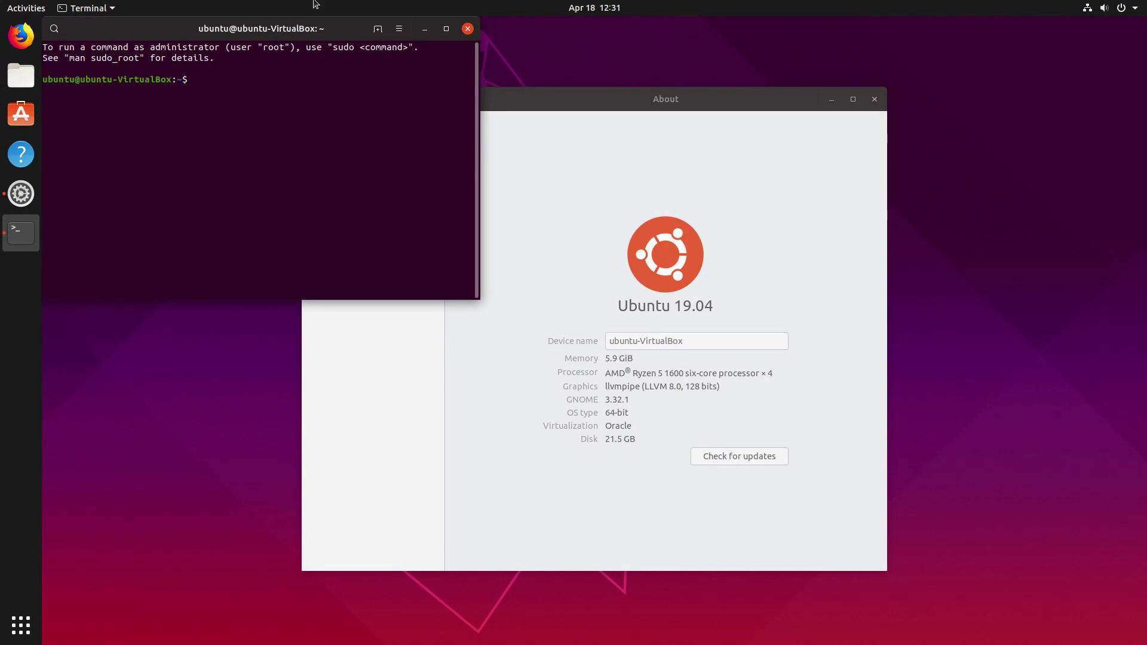
{"action": "type", "text": "uname"}
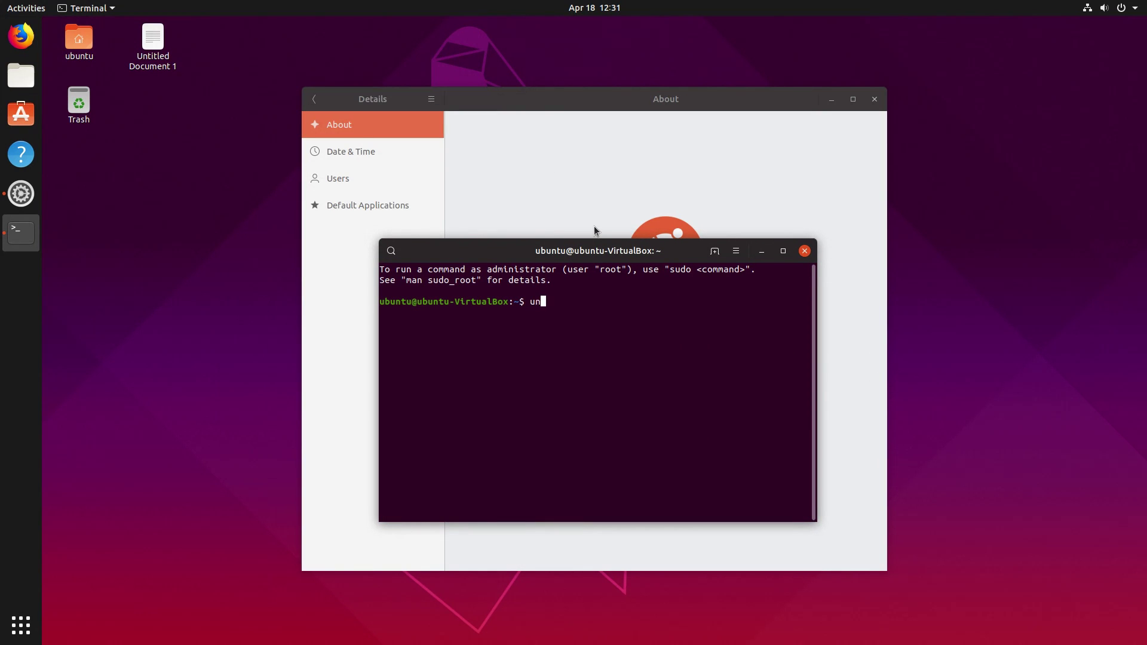
{"action": "type", "text": " -r"}
{"action": "key", "text": "Return"}
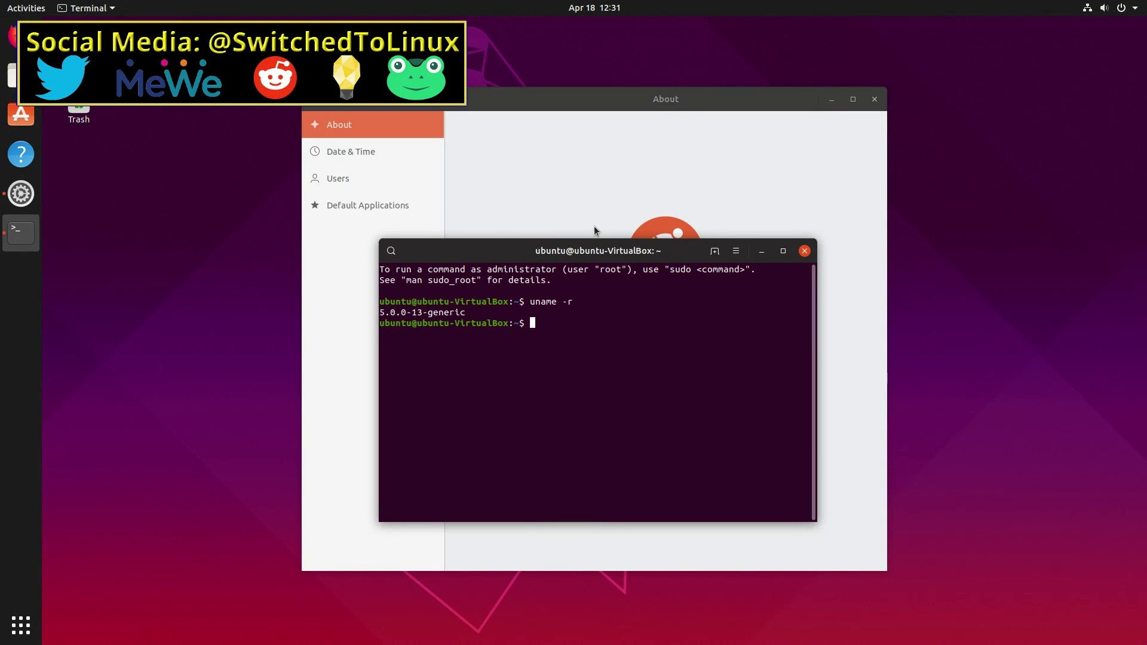
Close the terminal with 'exit' and go back to the main Settings category list.
{"action": "type", "text": "exit"}
{"action": "key", "text": "Return"}
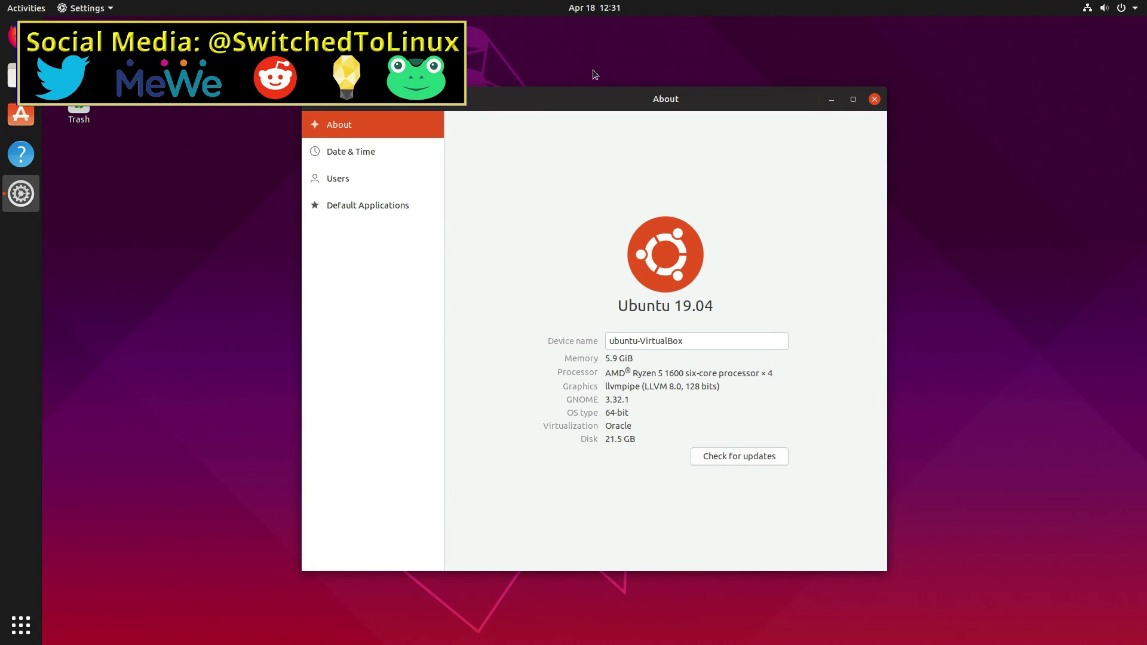
{"action": "left_click", "coordinate": [314, 98]}
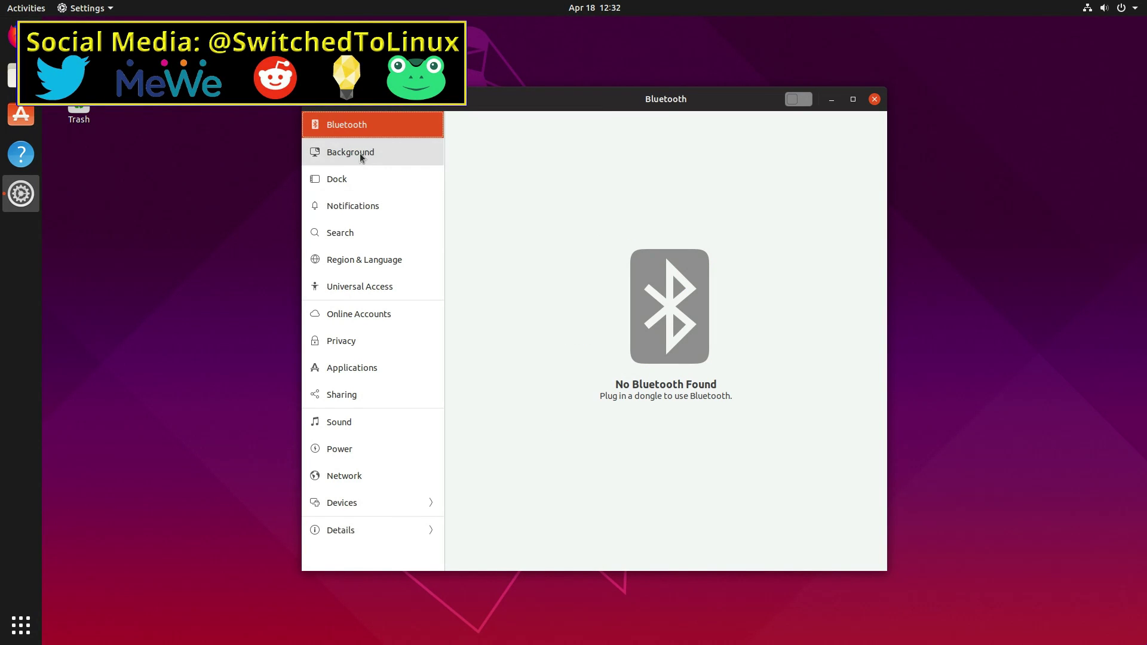
Check Location Services under Privacy and close its dialog, leaving it Off.
{"action": "left_click", "coordinate": [356, 344]}
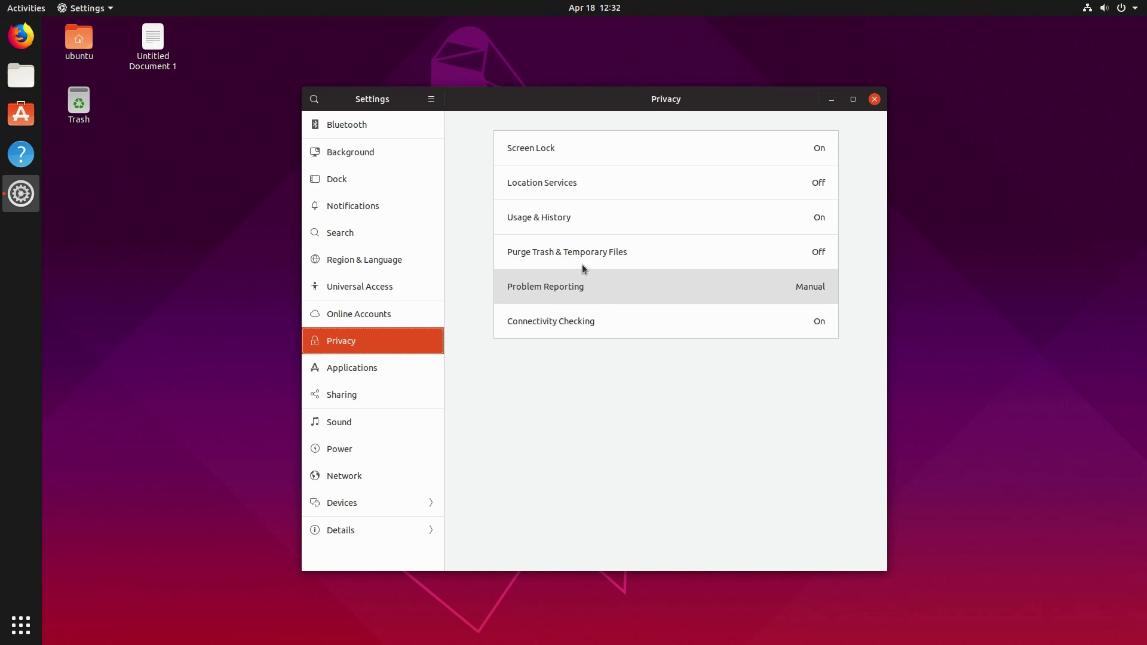
{"action": "left_click", "coordinate": [572, 184]}
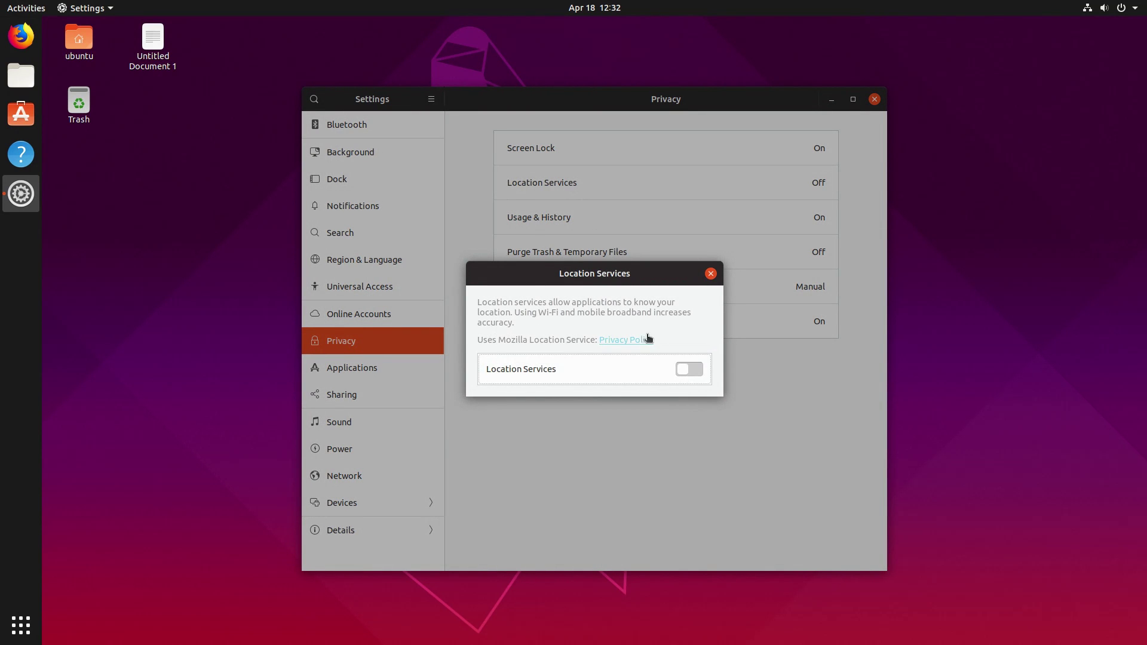
{"action": "left_click", "coordinate": [711, 273]}
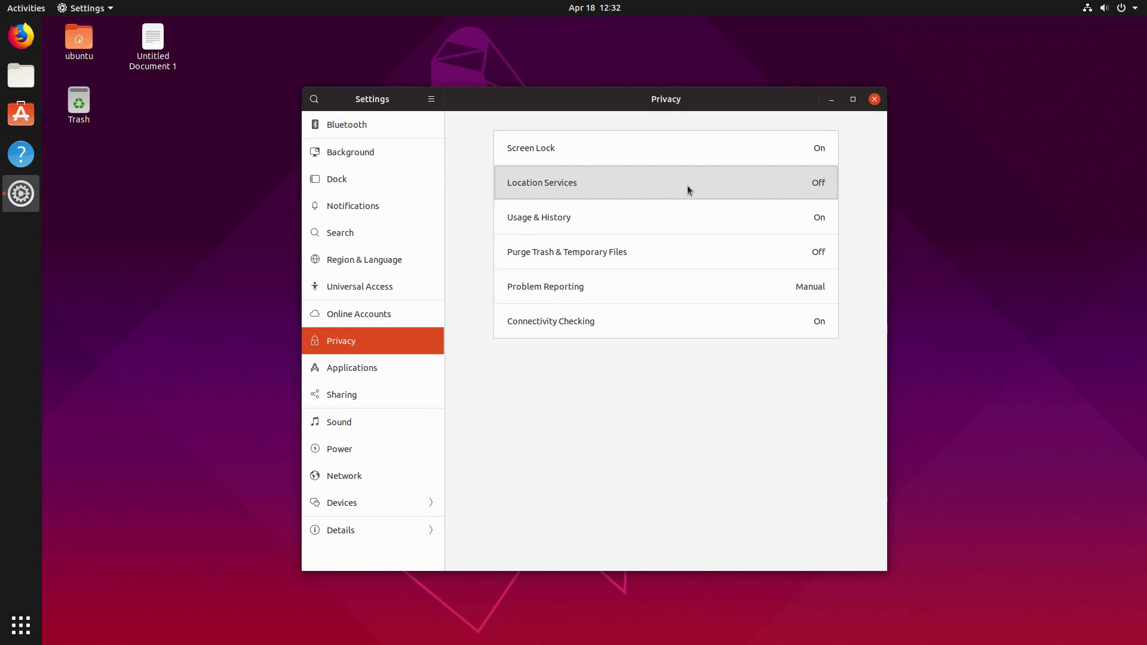
Expand Firefox's Hypertext and Video file handlers and unset Firefox as the WebM video handler.
{"action": "left_click", "coordinate": [362, 369]}
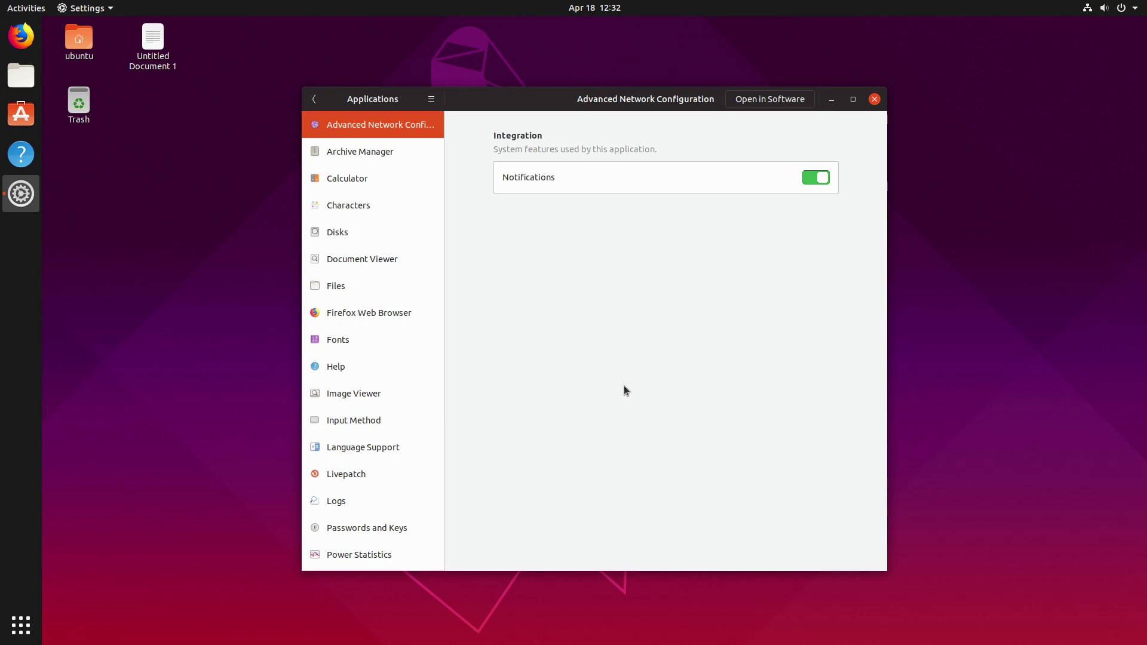
{"action": "left_click", "coordinate": [369, 307]}
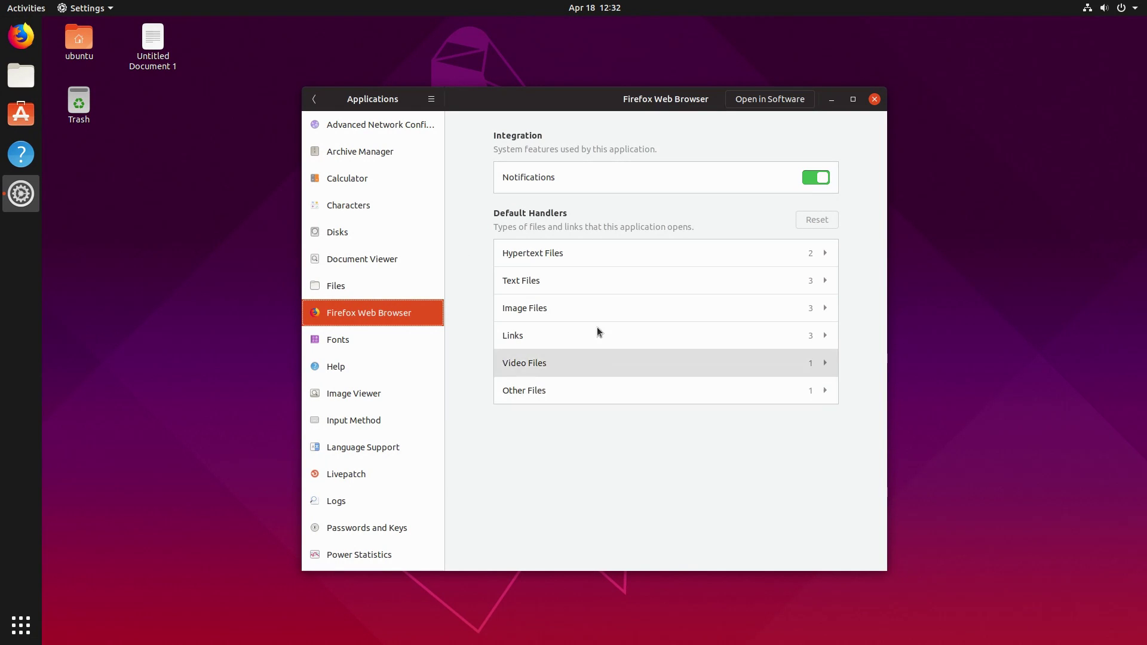
{"action": "left_click", "coordinate": [572, 251]}
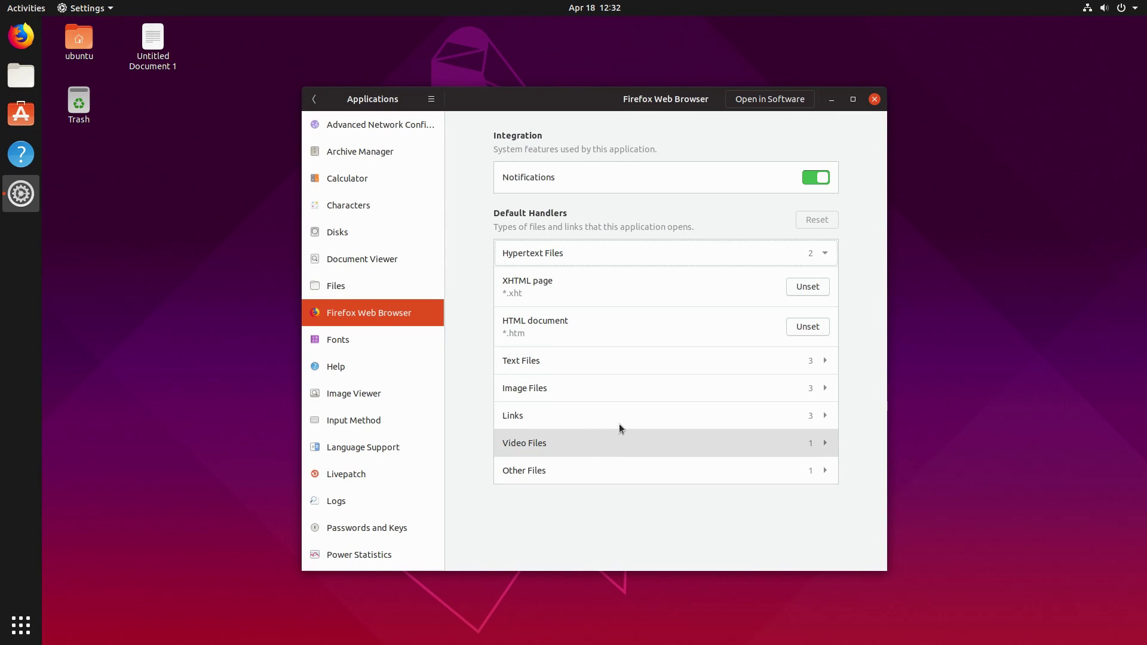
{"action": "left_click", "coordinate": [625, 443]}
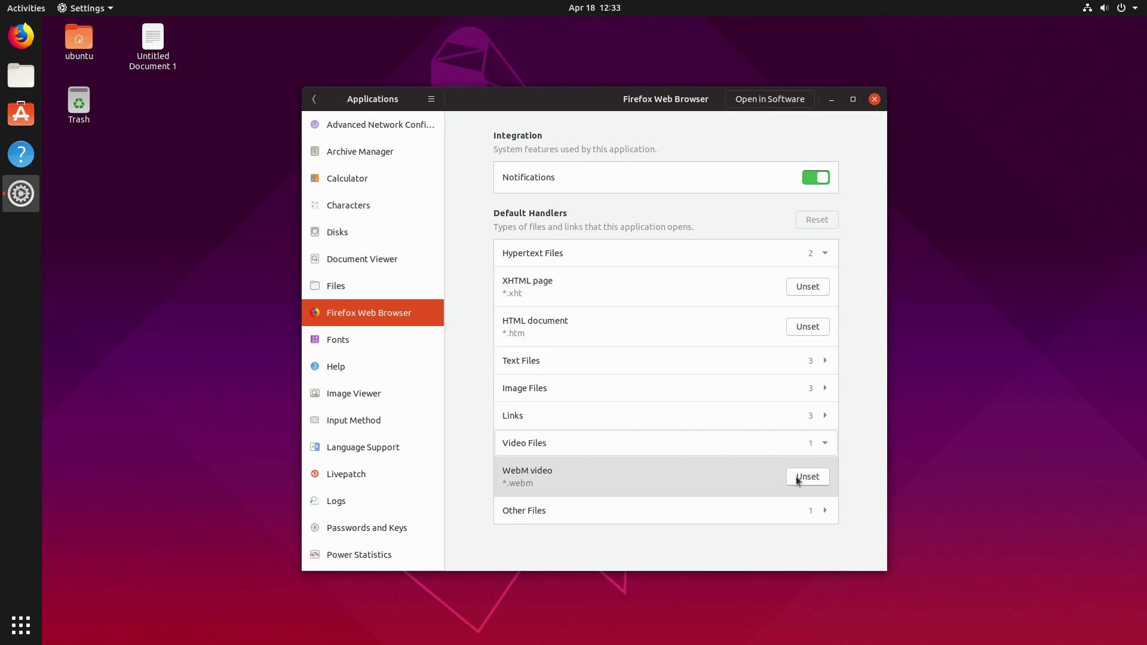
{"action": "left_click", "coordinate": [795, 476]}
{"action": "left_click", "coordinate": [695, 244]}
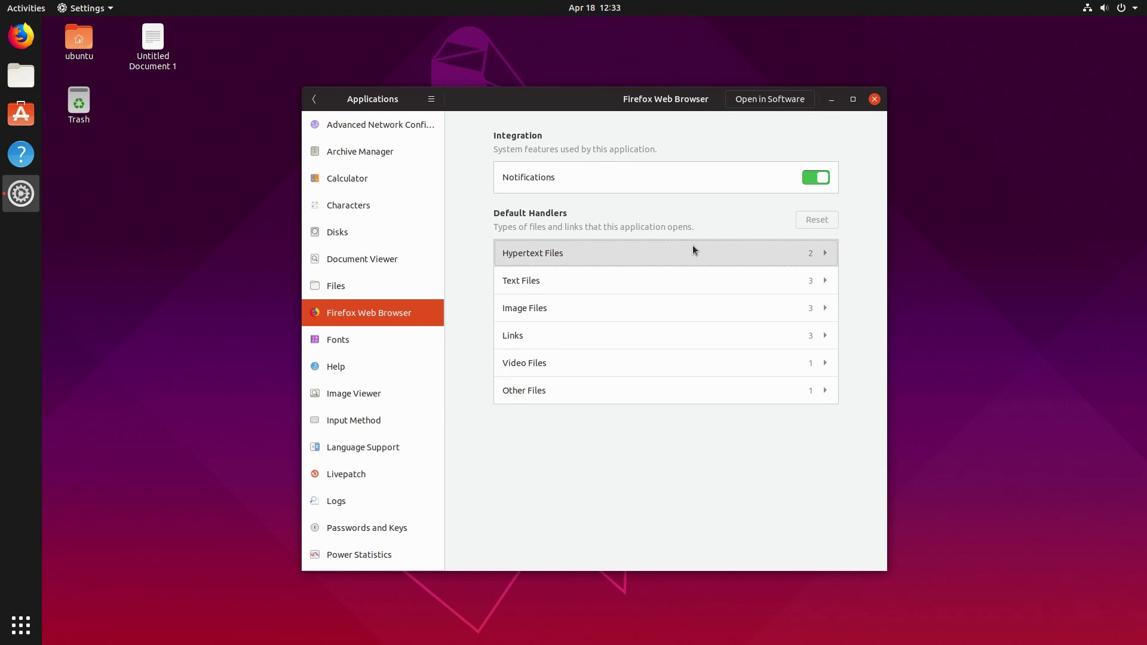
Browse Fonts, Files, Document Viewer, Firefox, Image Viewer, Input Method, Language Support and Livepatch settings.
{"action": "left_click", "coordinate": [347, 341]}
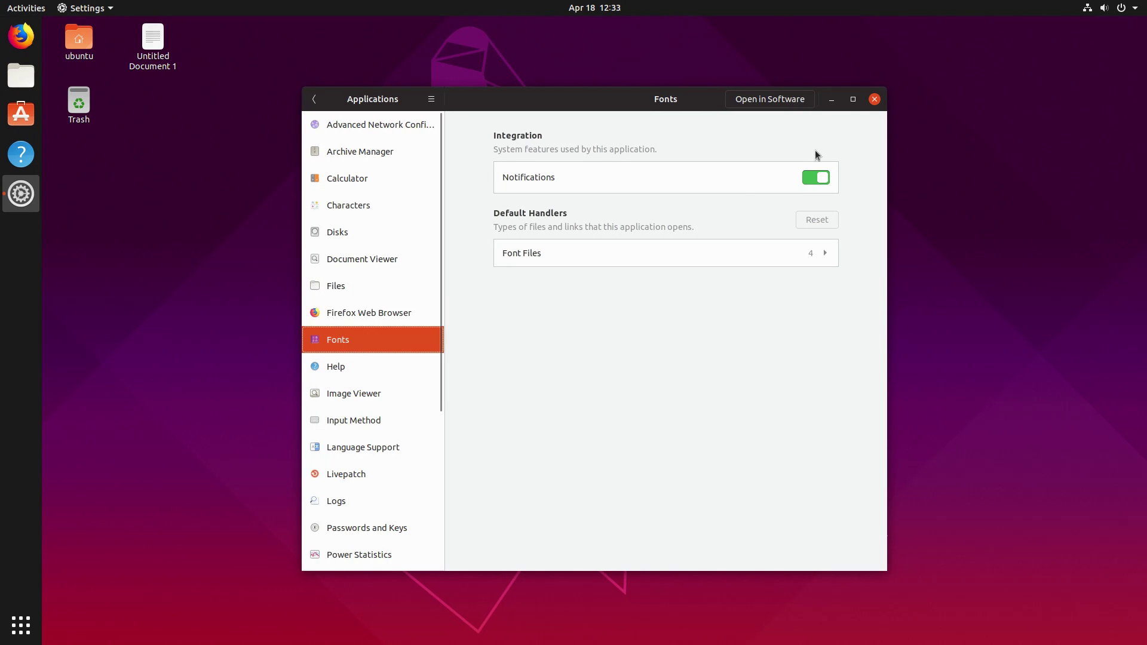
{"action": "left_click", "coordinate": [366, 271]}
{"action": "left_click", "coordinate": [367, 249]}
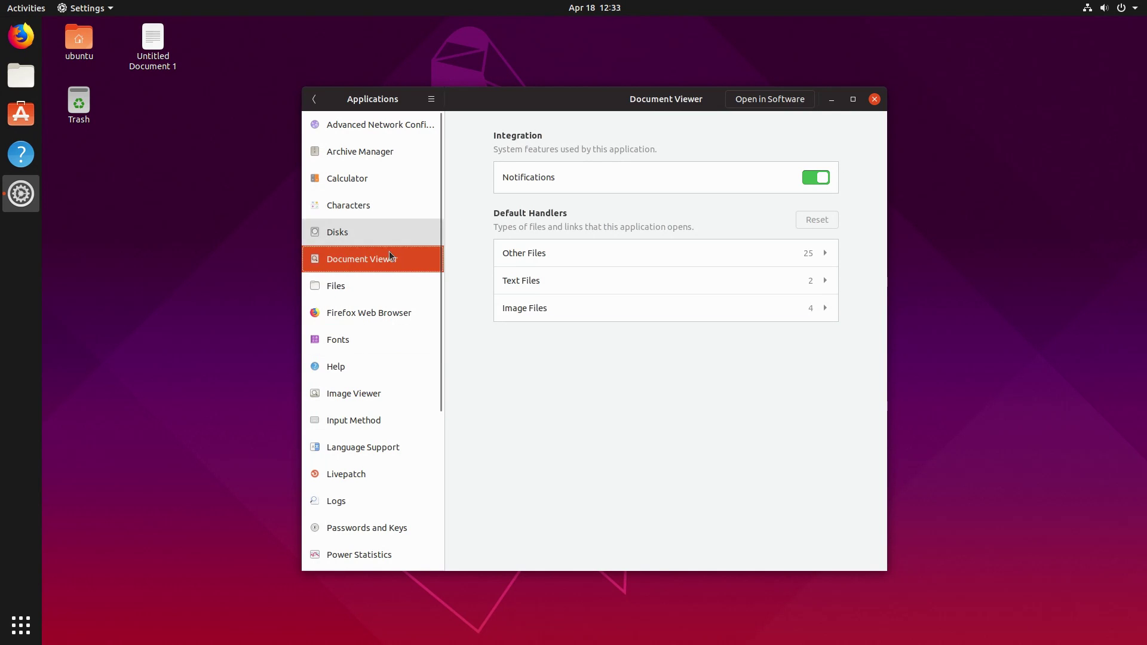
{"action": "left_click", "coordinate": [382, 278]}
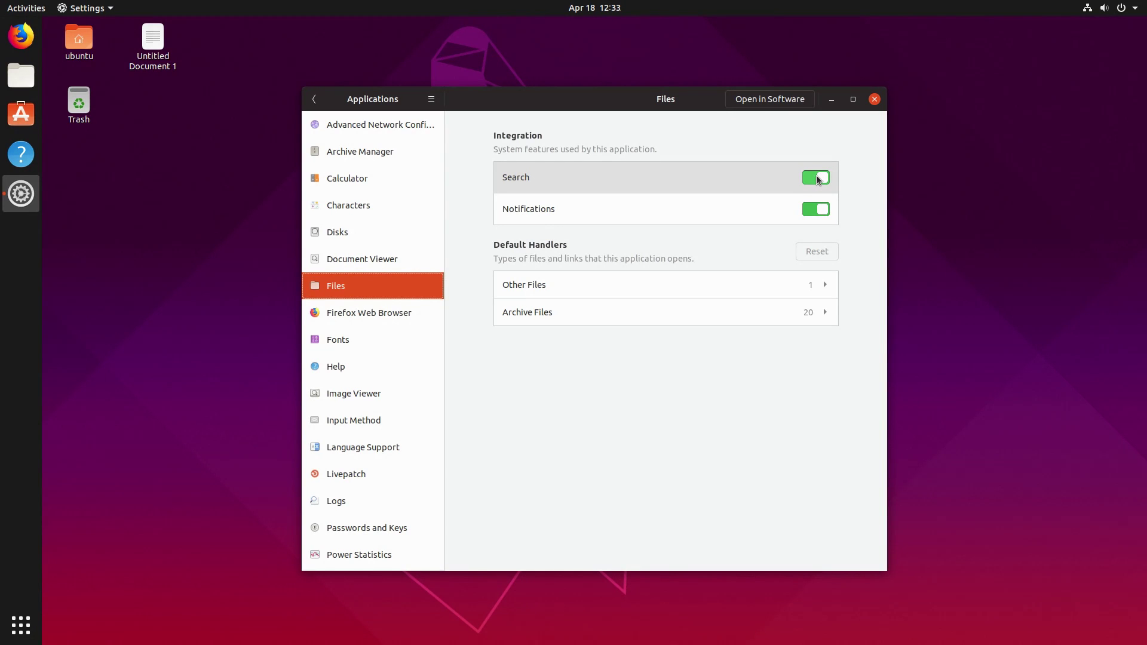
{"action": "left_click", "coordinate": [350, 317]}
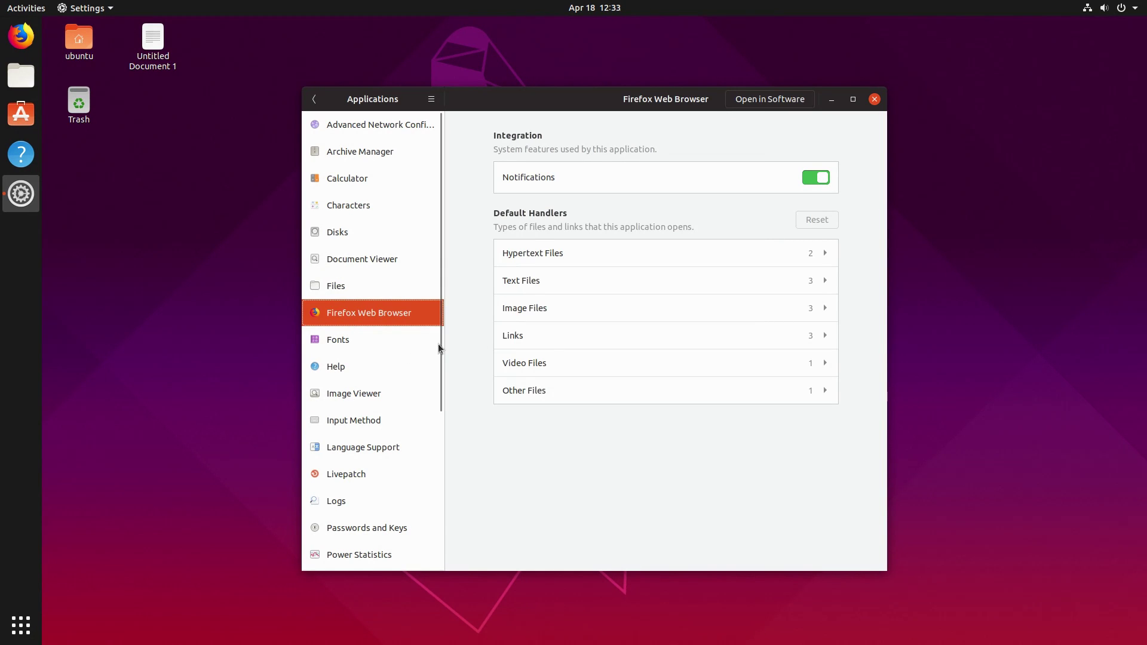
{"action": "left_click", "coordinate": [354, 393]}
{"action": "left_click", "coordinate": [364, 425]}
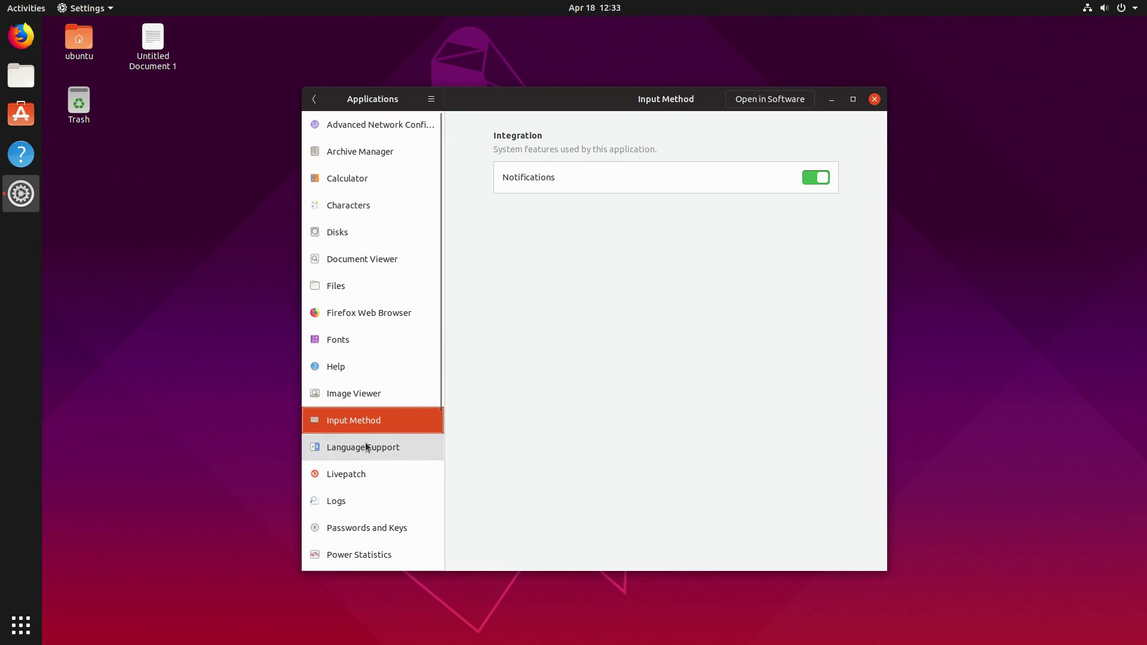
{"action": "left_click", "coordinate": [365, 445]}
{"action": "left_click", "coordinate": [362, 472]}
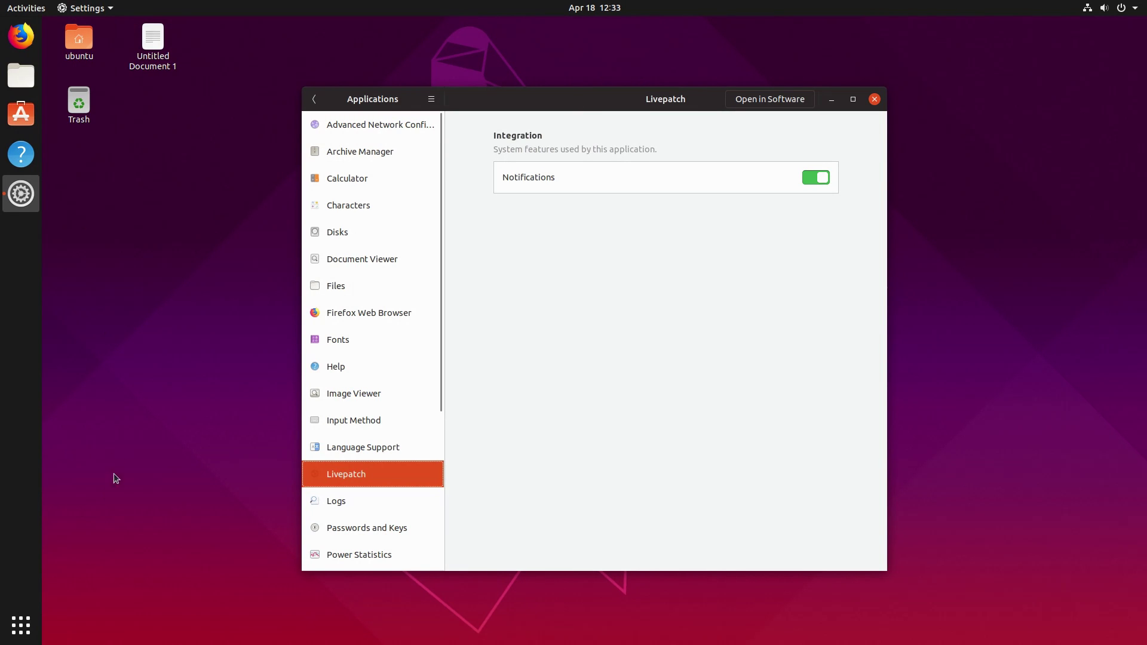
{"action": "key", "text": "super+a"}
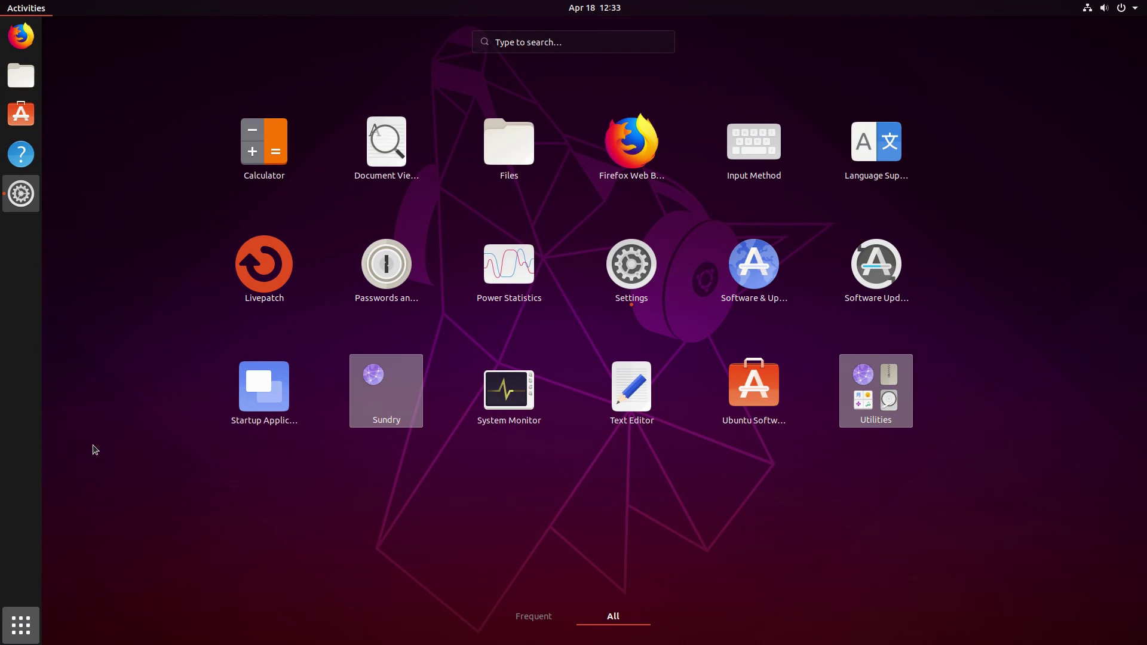
Launch Software & Updates from a 'u' search and view its Other Software and Updates tabs.
{"action": "type", "text": "s"}
{"action": "key", "text": "BackSpace"}
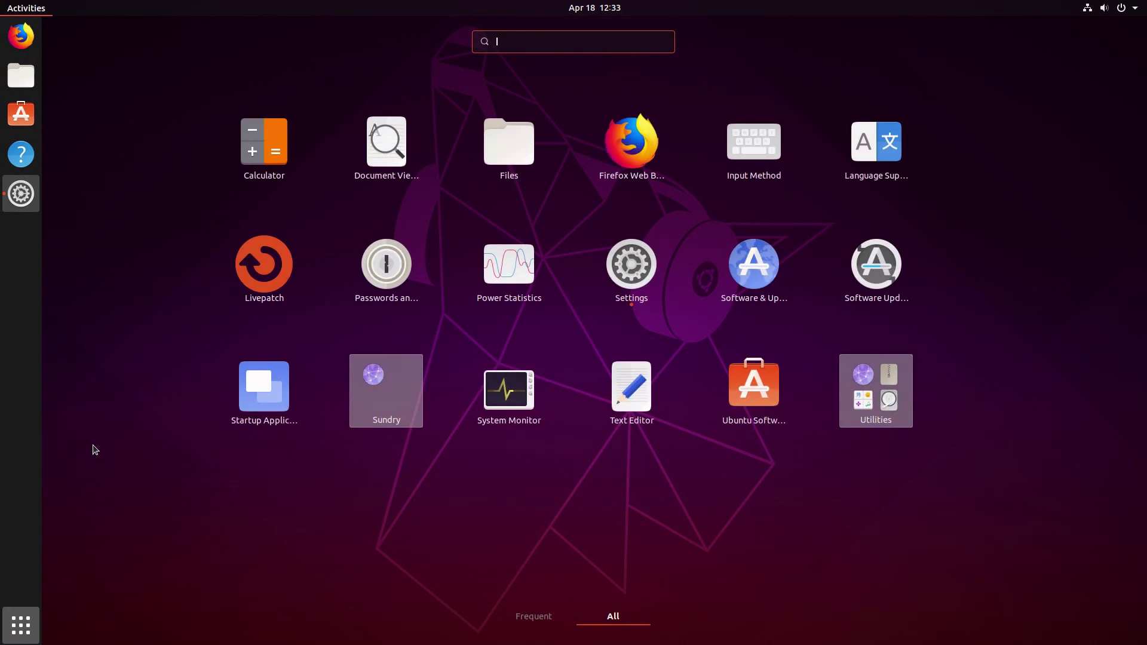
{"action": "type", "text": "u"}
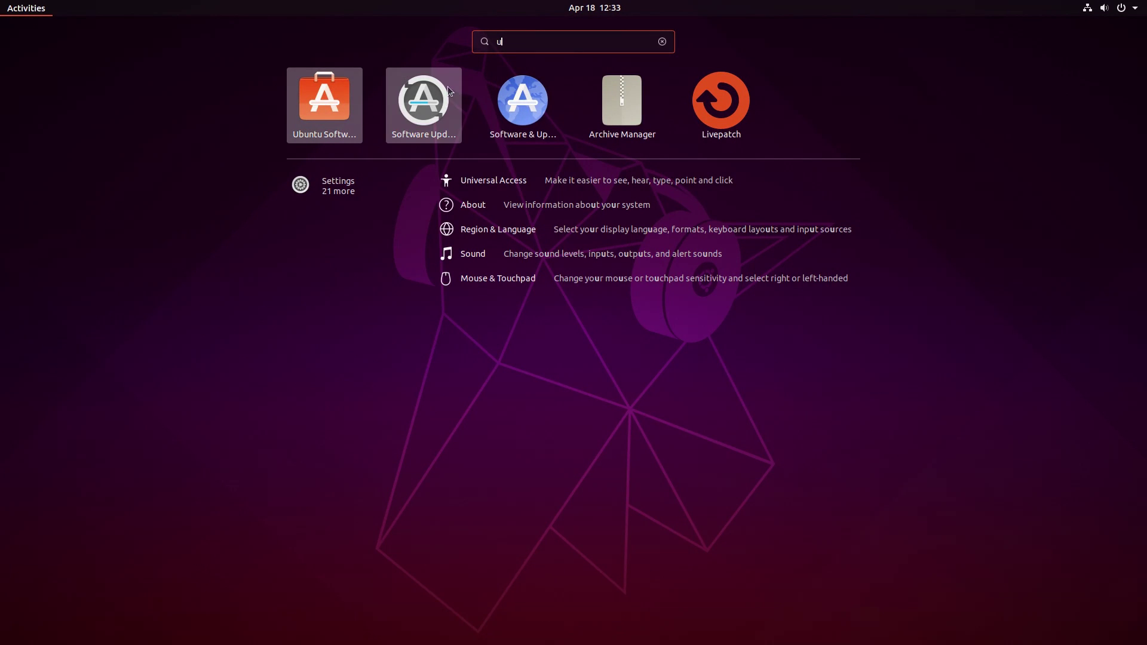
{"action": "left_click", "coordinate": [721, 99]}
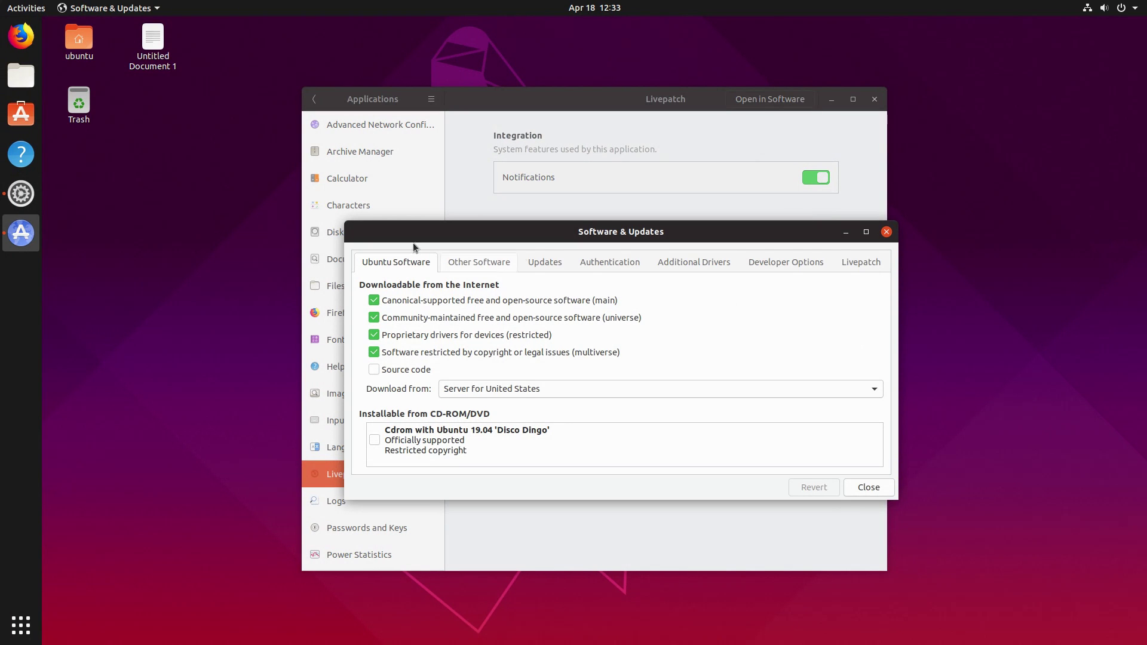
{"action": "left_click", "coordinate": [505, 262]}
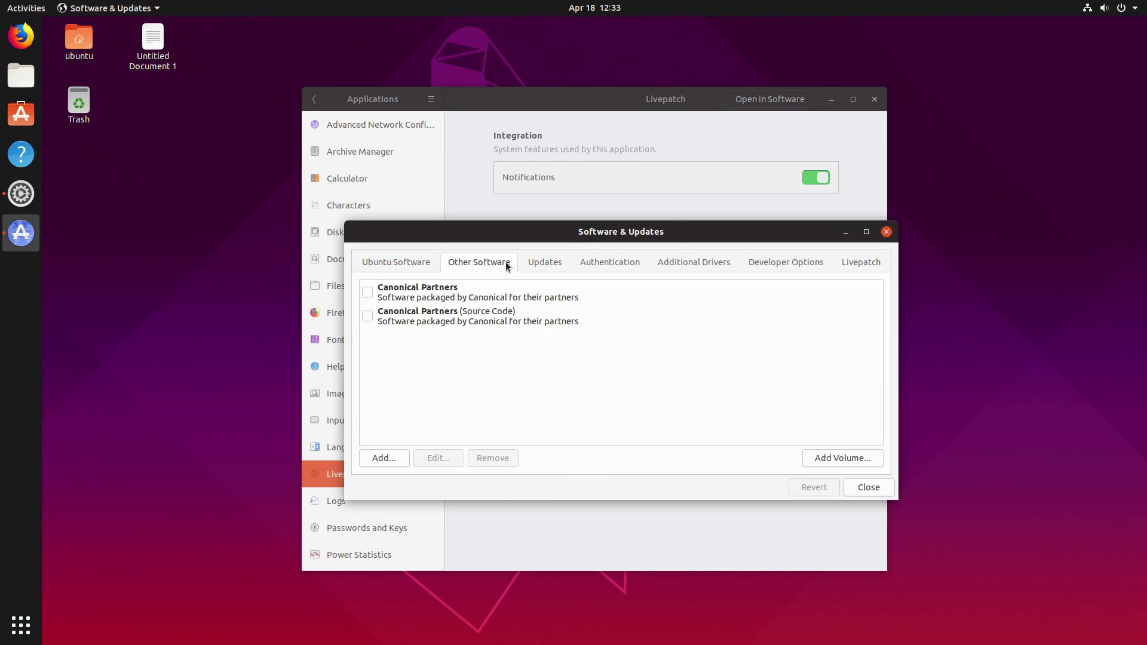
{"action": "left_click", "coordinate": [545, 263]}
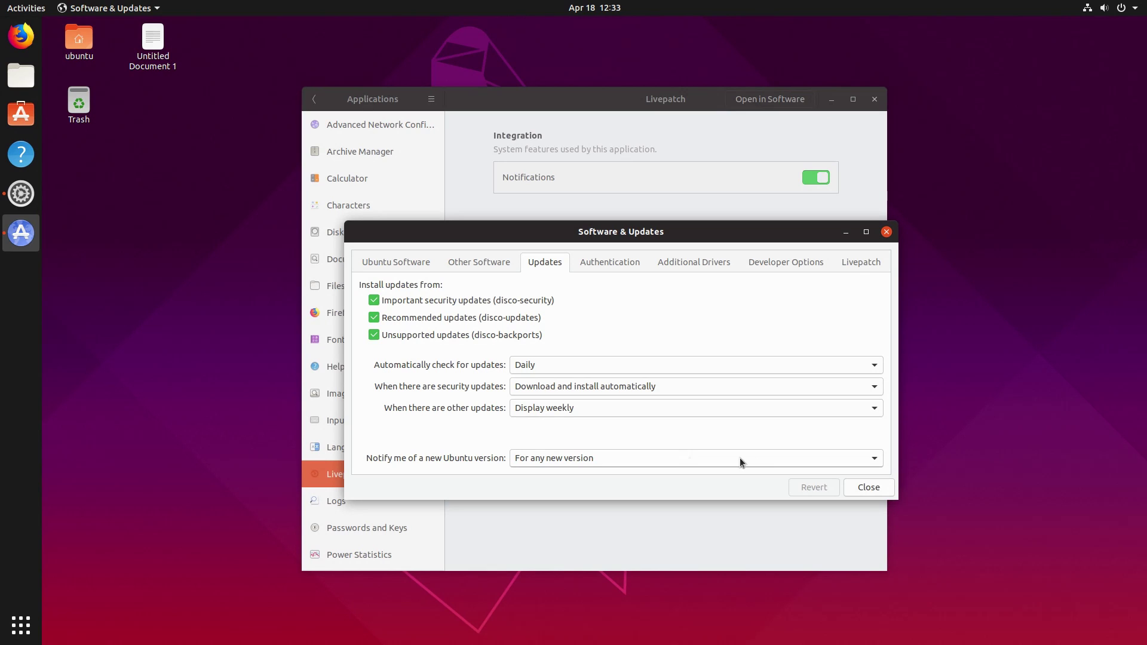
Review the Authentication, Additional Drivers, Developer Options and Livepatch tabs, then close Software & Updates.
{"action": "left_click", "coordinate": [589, 263]}
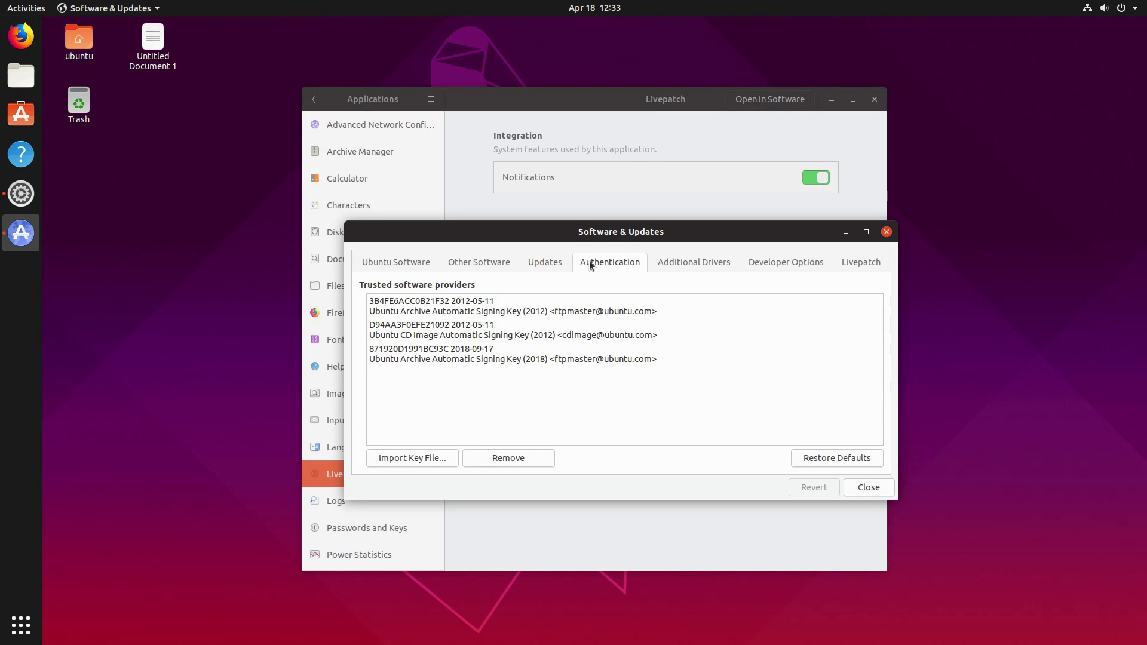
{"action": "left_click", "coordinate": [709, 258]}
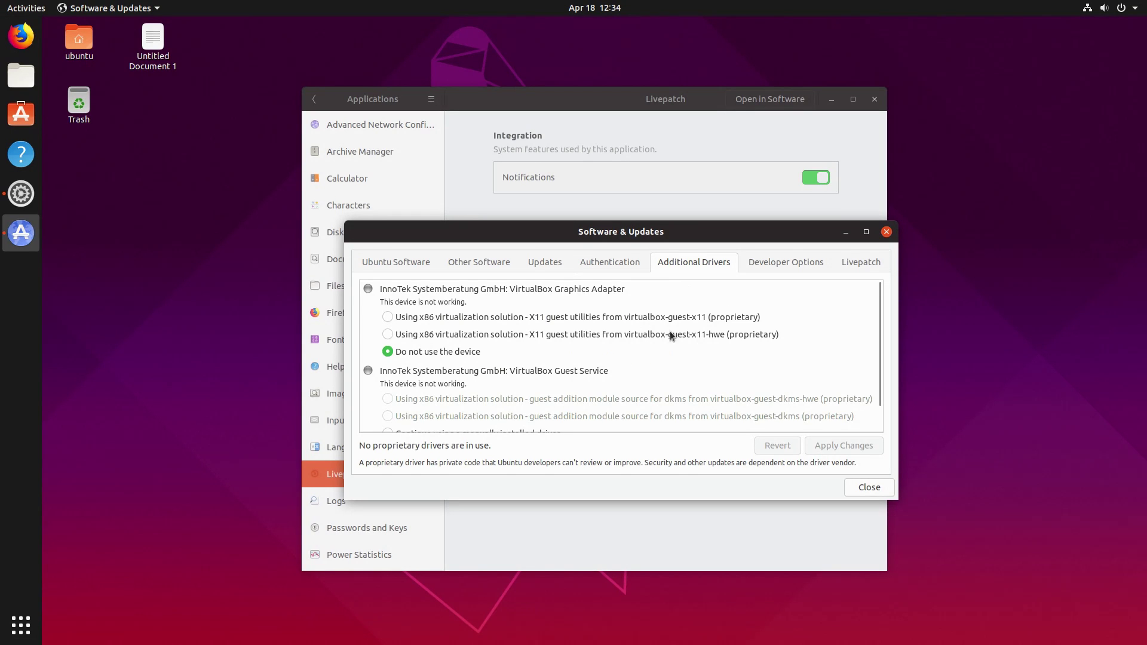
{"action": "scroll", "coordinate": [668, 407], "scroll_direction": "down", "scroll_amount": 1}
{"action": "scroll", "coordinate": [666, 401], "scroll_direction": "up", "scroll_amount": 1}
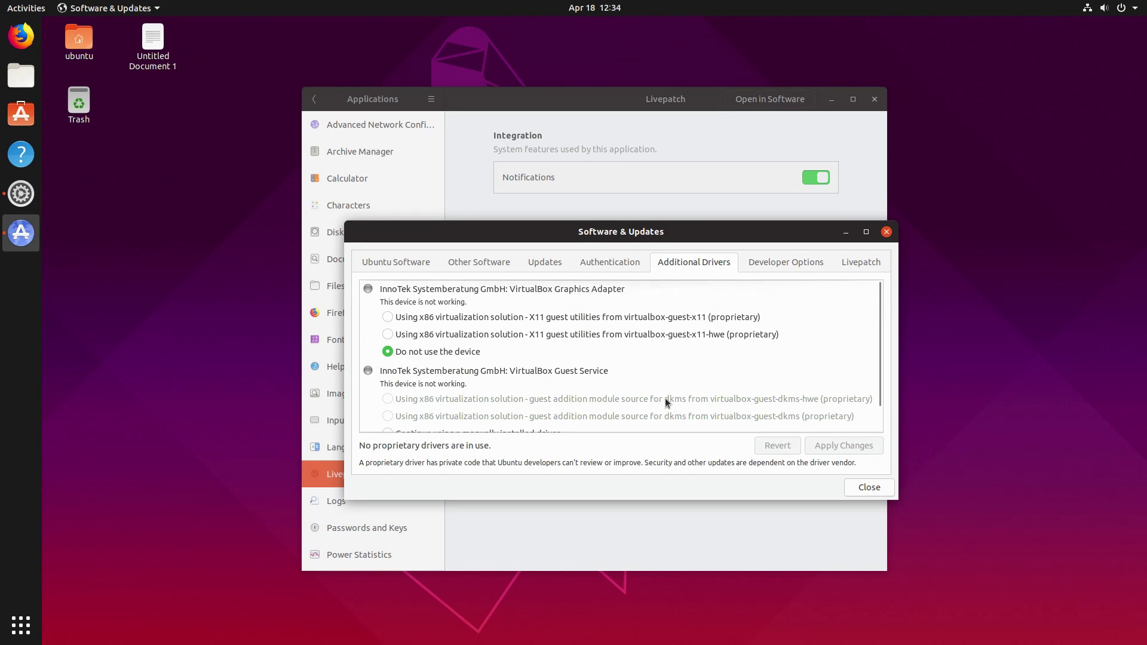
{"action": "left_click", "coordinate": [771, 265]}
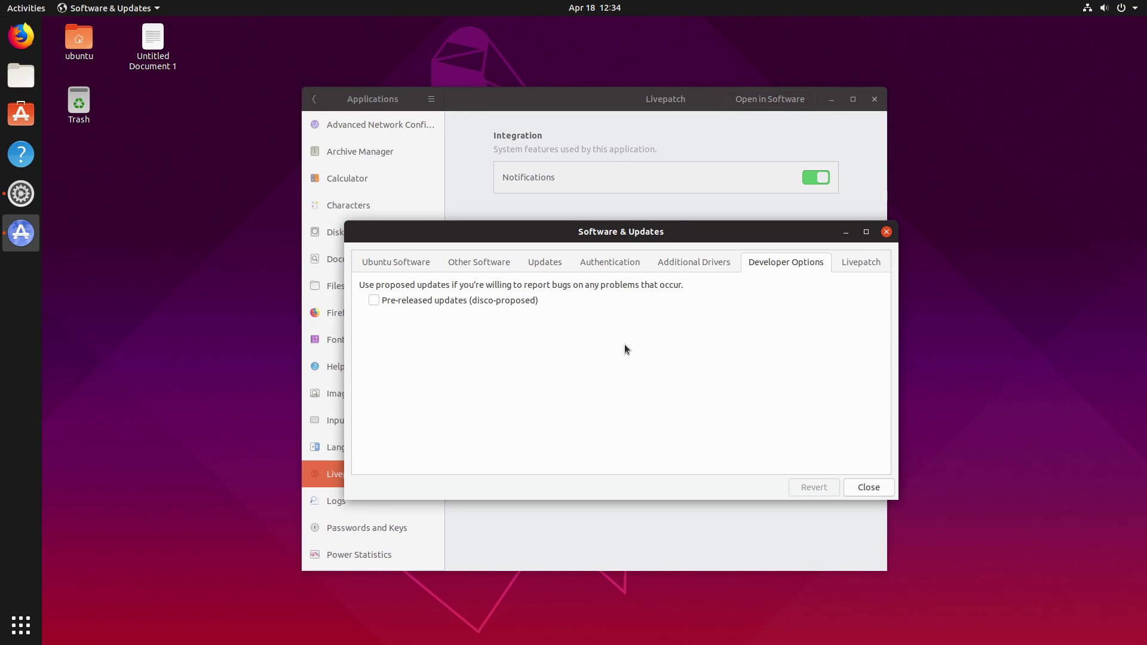
{"action": "left_click", "coordinate": [861, 265]}
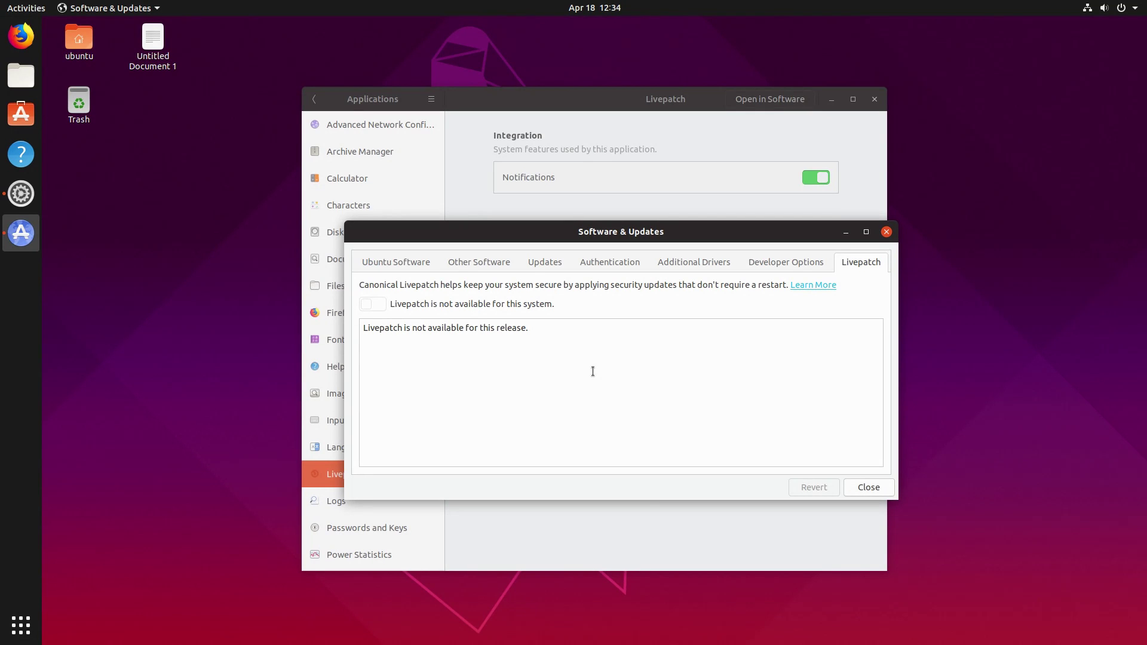
{"action": "left_click", "coordinate": [885, 233]}
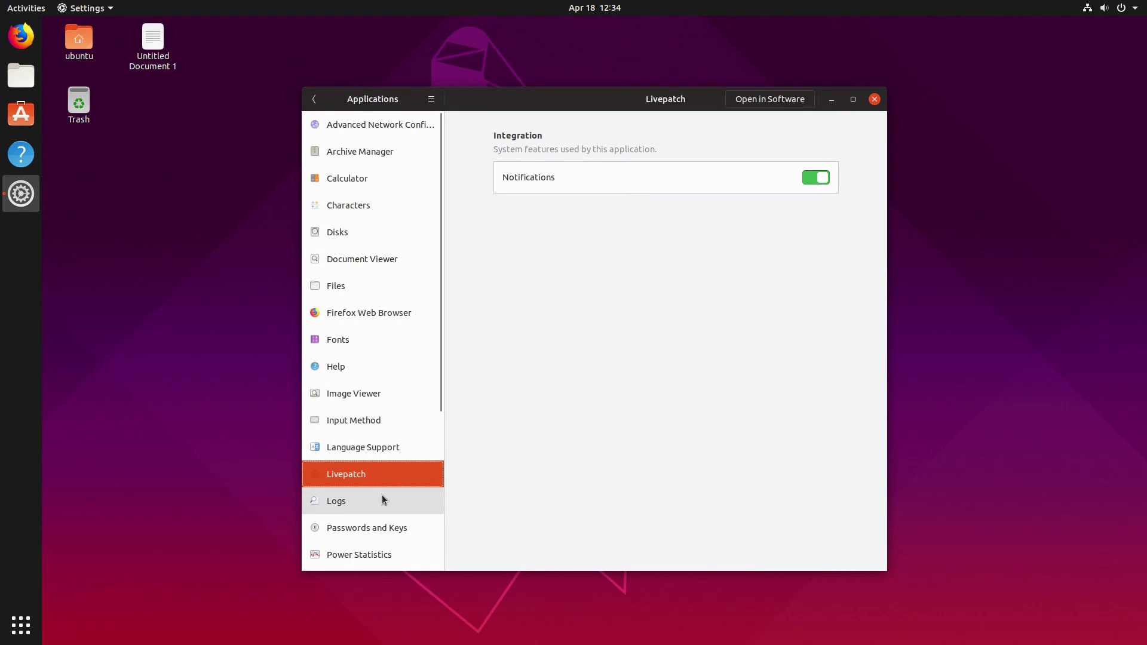
Step through Software Updater, Software & Updates, Startup Applications, System Monitor, Terminal, Text Editor, ending on Ubuntu Software.
{"action": "scroll", "coordinate": [376, 507], "scroll_direction": "down", "scroll_amount": 3}
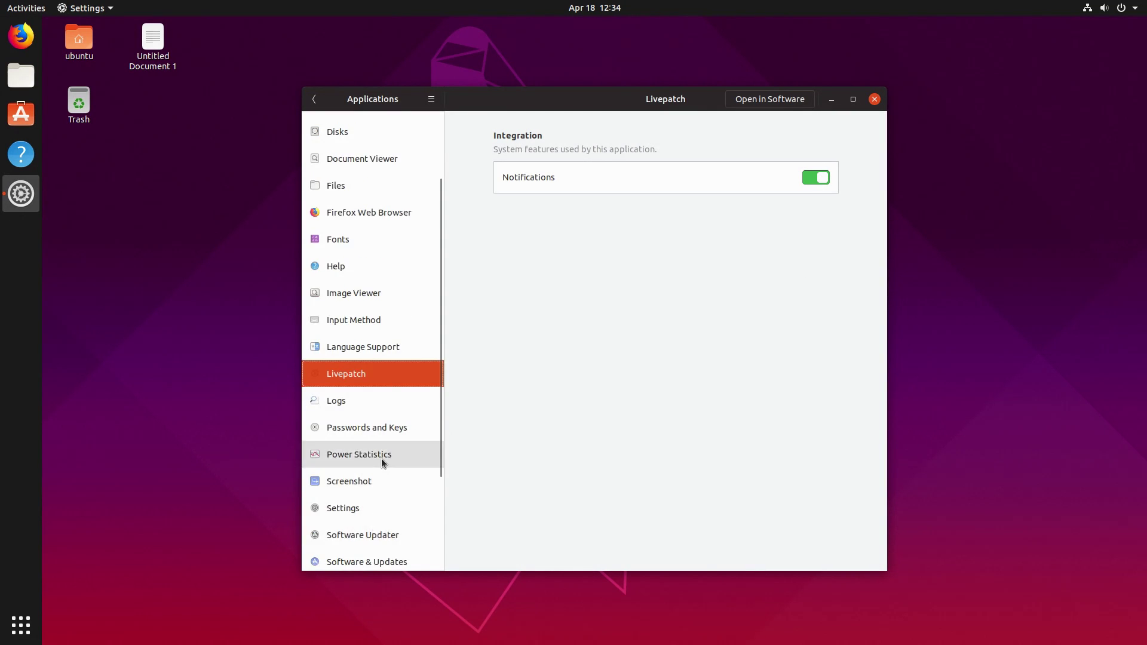
{"action": "scroll", "coordinate": [381, 458], "scroll_direction": "down", "scroll_amount": 5}
{"action": "left_click", "coordinate": [370, 395]}
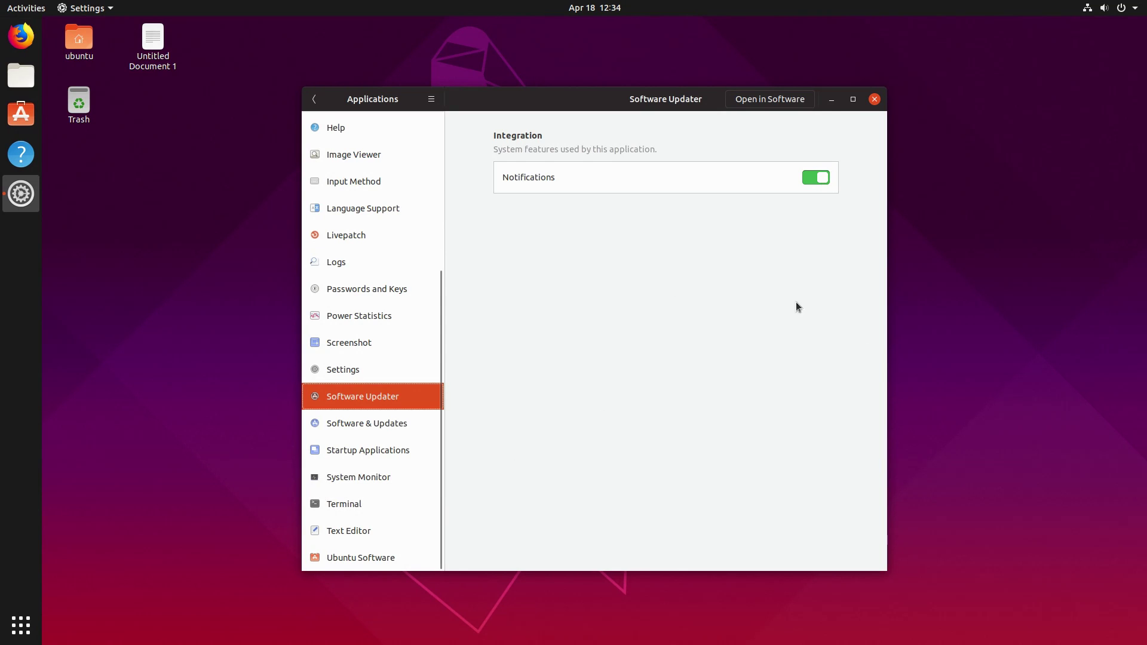
{"action": "left_click", "coordinate": [360, 433]}
{"action": "left_click", "coordinate": [361, 457]}
{"action": "left_click", "coordinate": [361, 485]}
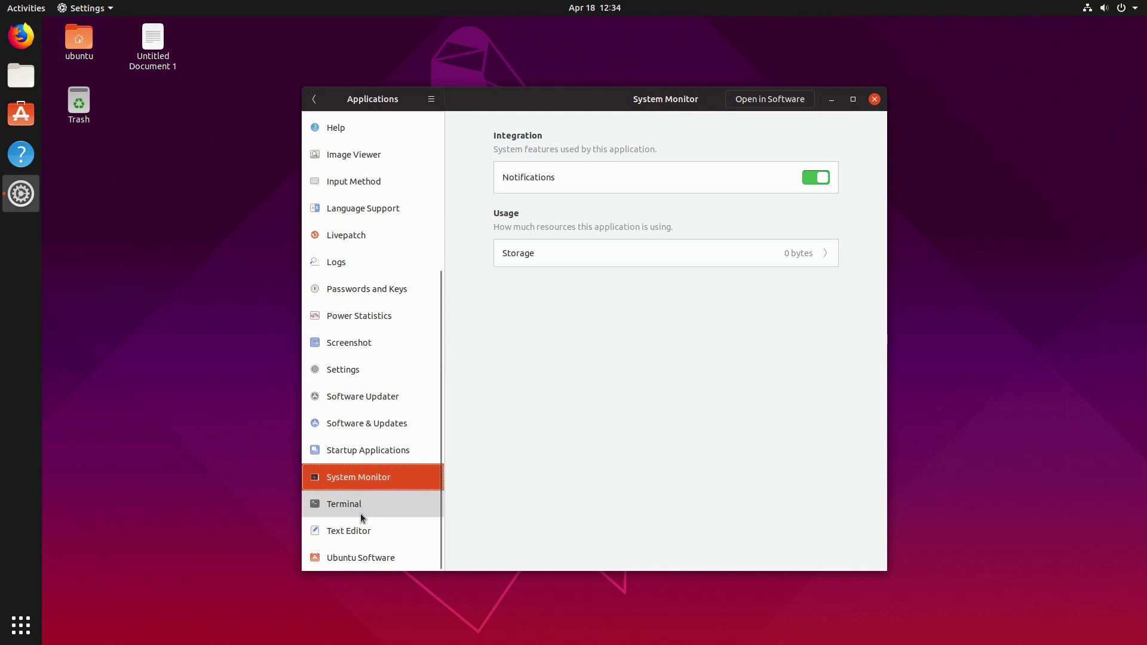
{"action": "left_click", "coordinate": [360, 513]}
{"action": "left_click", "coordinate": [363, 529]}
{"action": "left_click", "coordinate": [367, 555]}
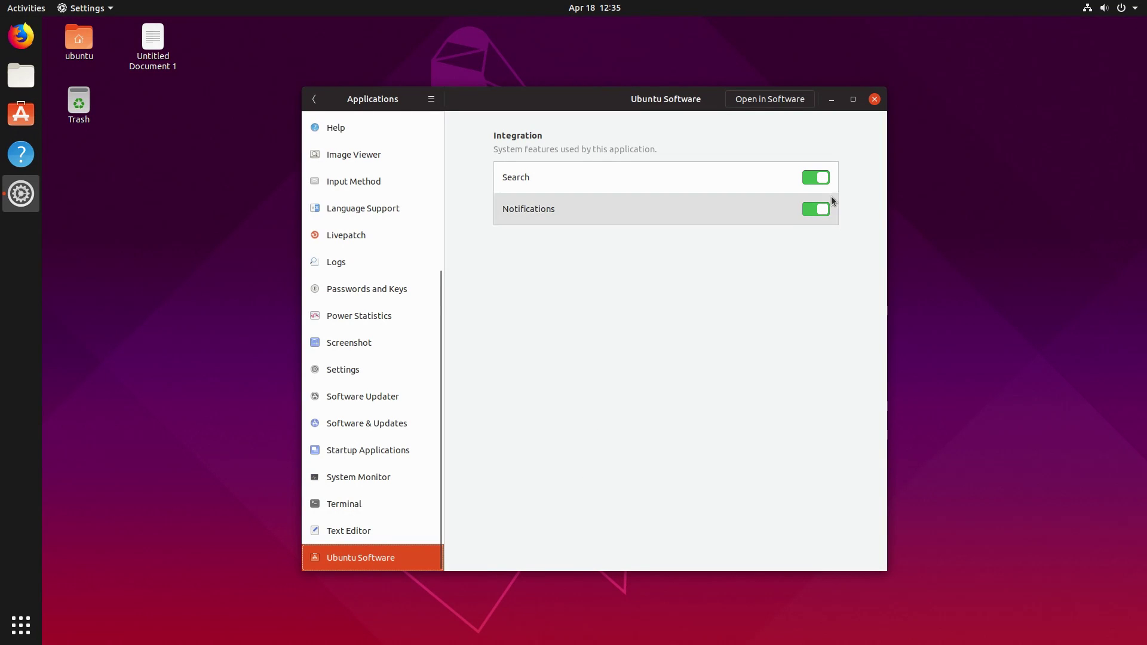
Open the Sound settings from the main category list.
{"action": "left_click", "coordinate": [314, 99]}
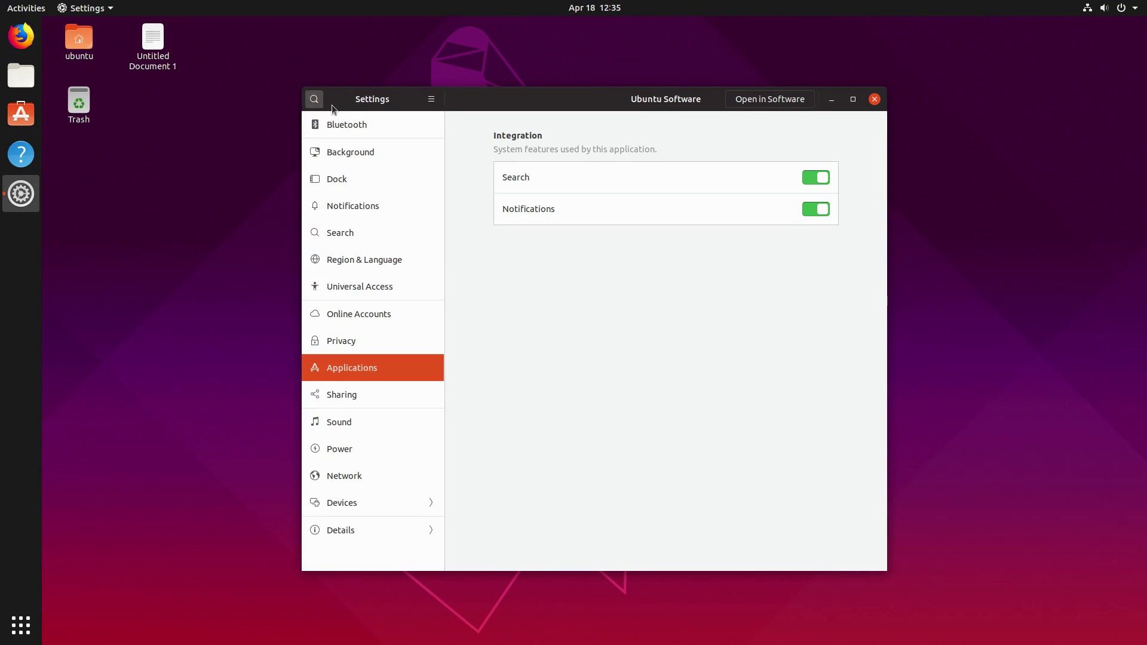
{"action": "left_click", "coordinate": [376, 420]}
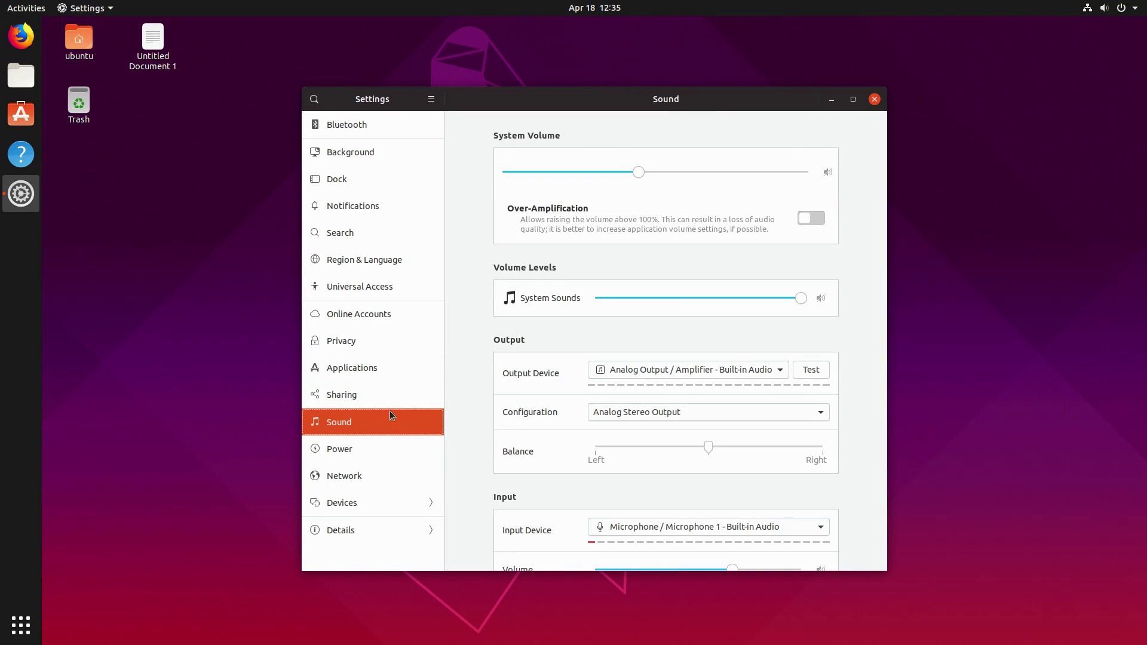
{"action": "scroll", "coordinate": [845, 337], "scroll_direction": "down", "scroll_amount": 3}
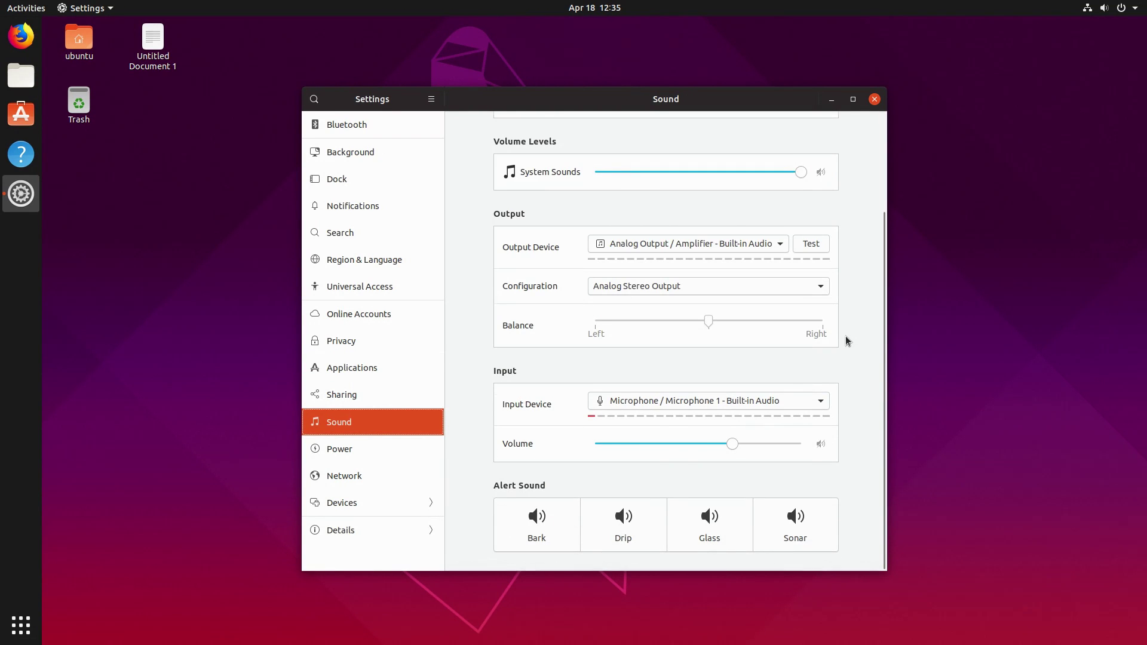
{"action": "scroll", "coordinate": [845, 335], "scroll_direction": "up", "scroll_amount": 3}
{"action": "scroll", "coordinate": [845, 333], "scroll_direction": "down", "scroll_amount": 3}
{"action": "scroll", "coordinate": [844, 339], "scroll_direction": "up", "scroll_amount": 3}
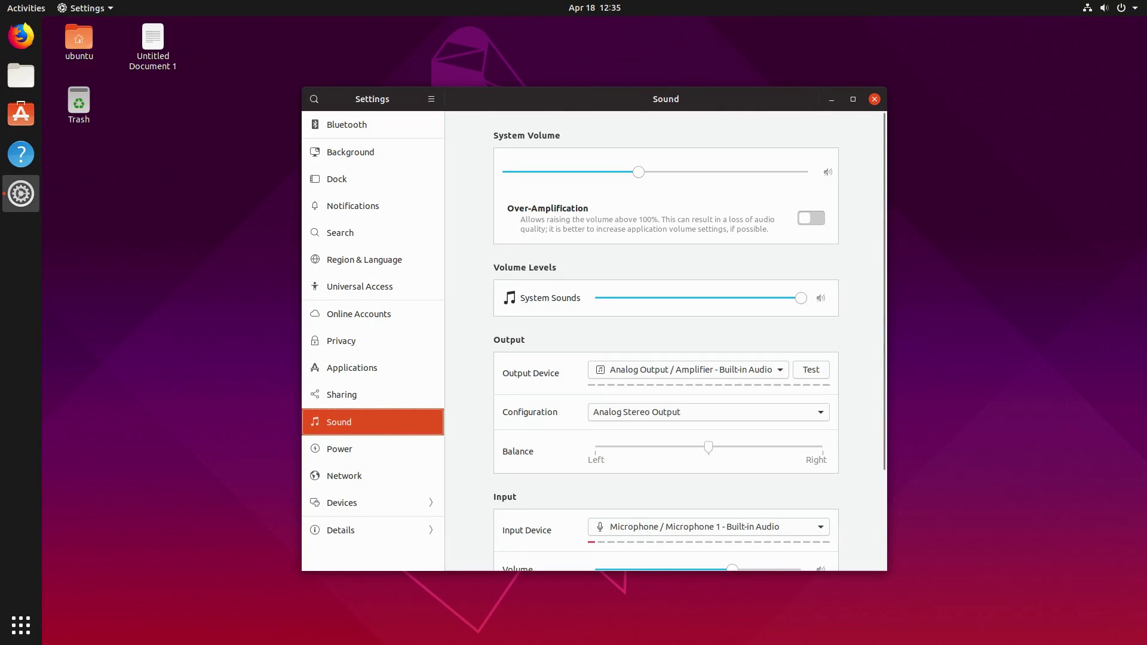
Mute the system volume, then raise it to about 55% from the status menu.
{"action": "left_click", "coordinate": [1105, 7]}
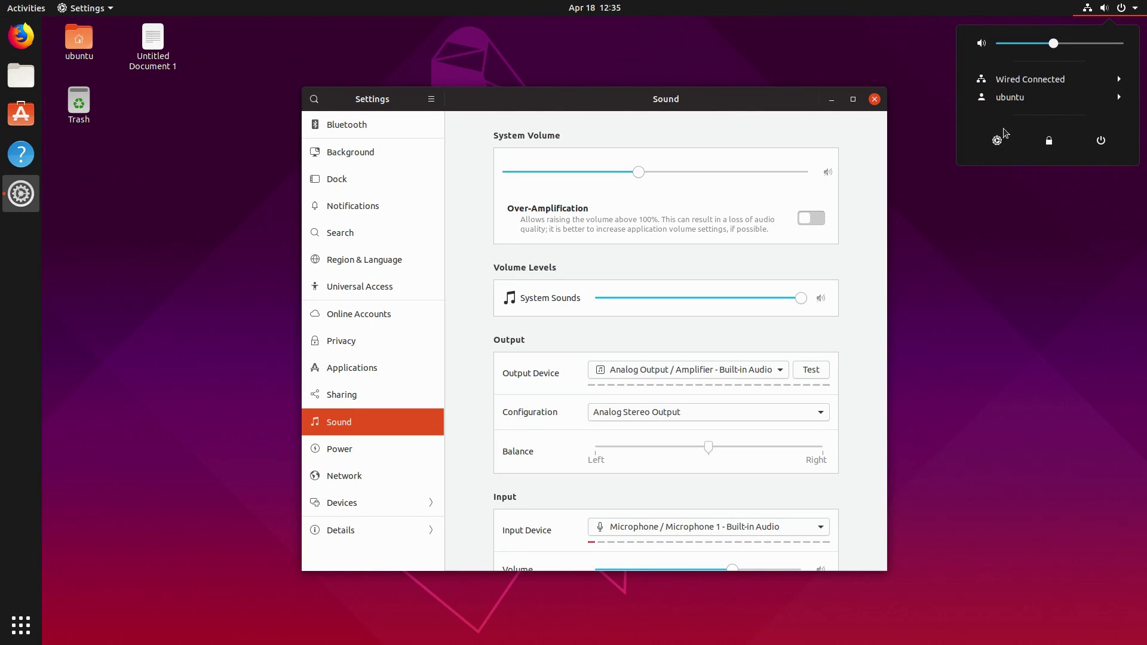
{"action": "left_click", "coordinate": [982, 43]}
{"action": "left_click_drag", "start_coordinate": [1010, 44], "coordinate": [1060, 44]}
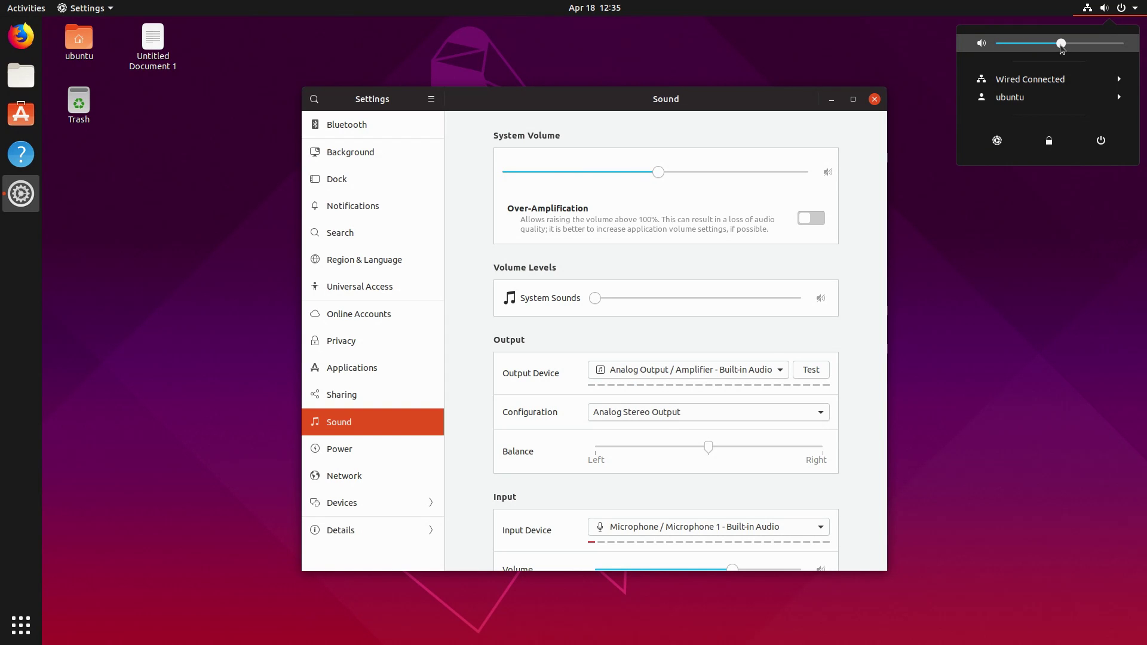
{"action": "left_click", "coordinate": [686, 103]}
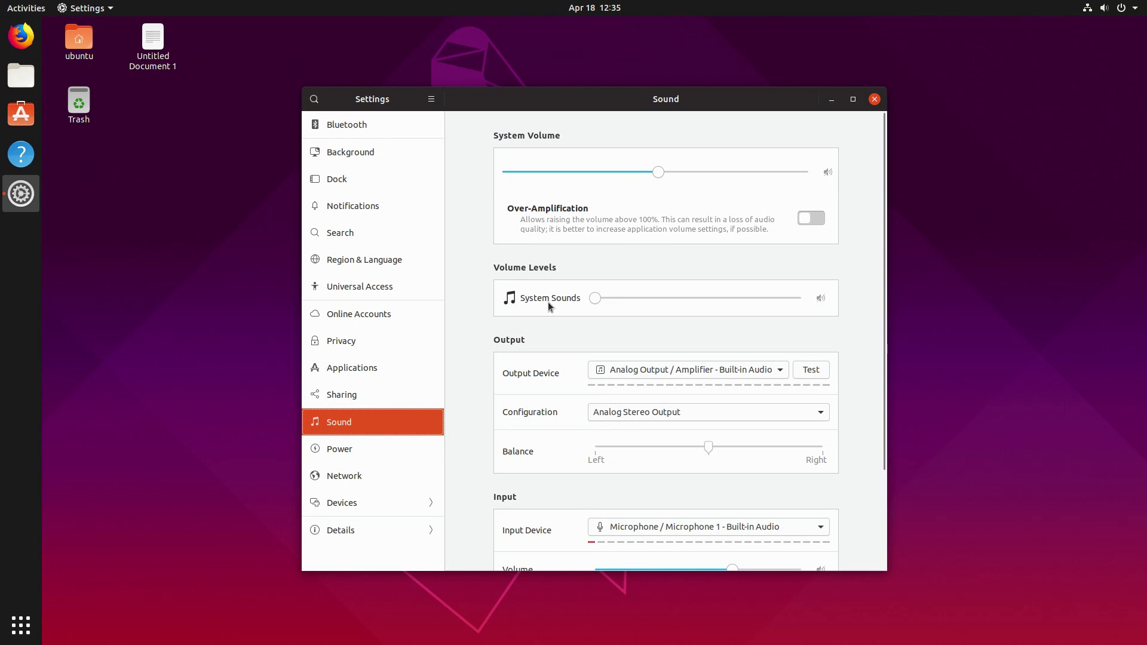
Turn System Sounds volume to zero, choose the Glass alert sound and slightly lower microphone input.
{"action": "left_click_drag", "start_coordinate": [596, 299], "coordinate": [567, 284]}
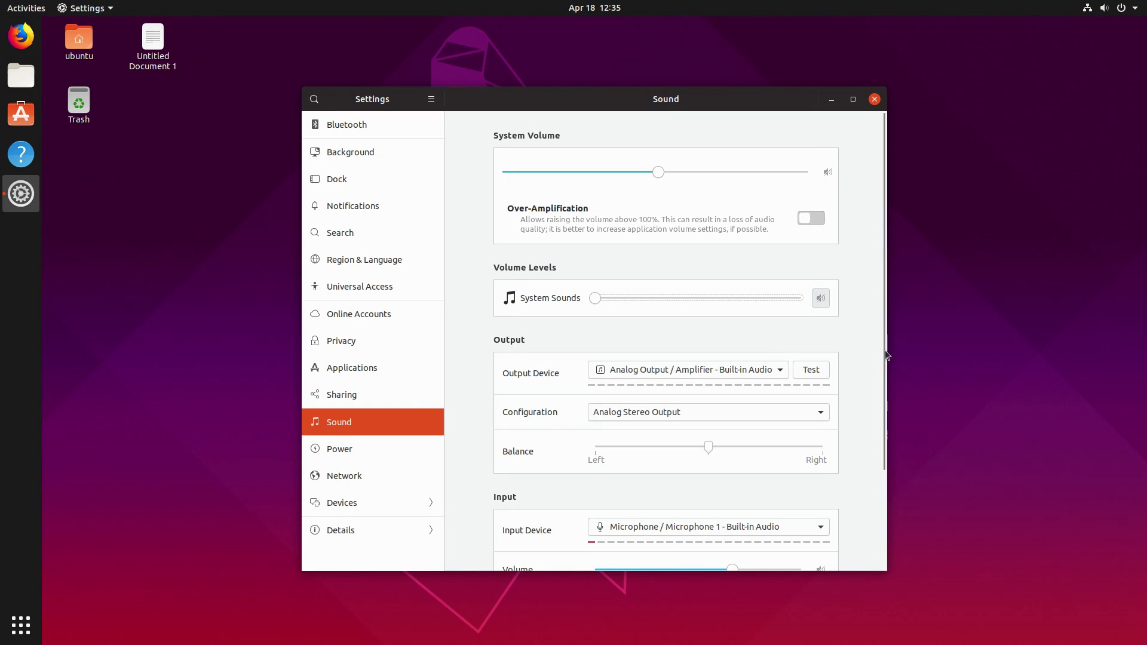
{"action": "left_click_drag", "start_coordinate": [881, 353], "coordinate": [881, 471]}
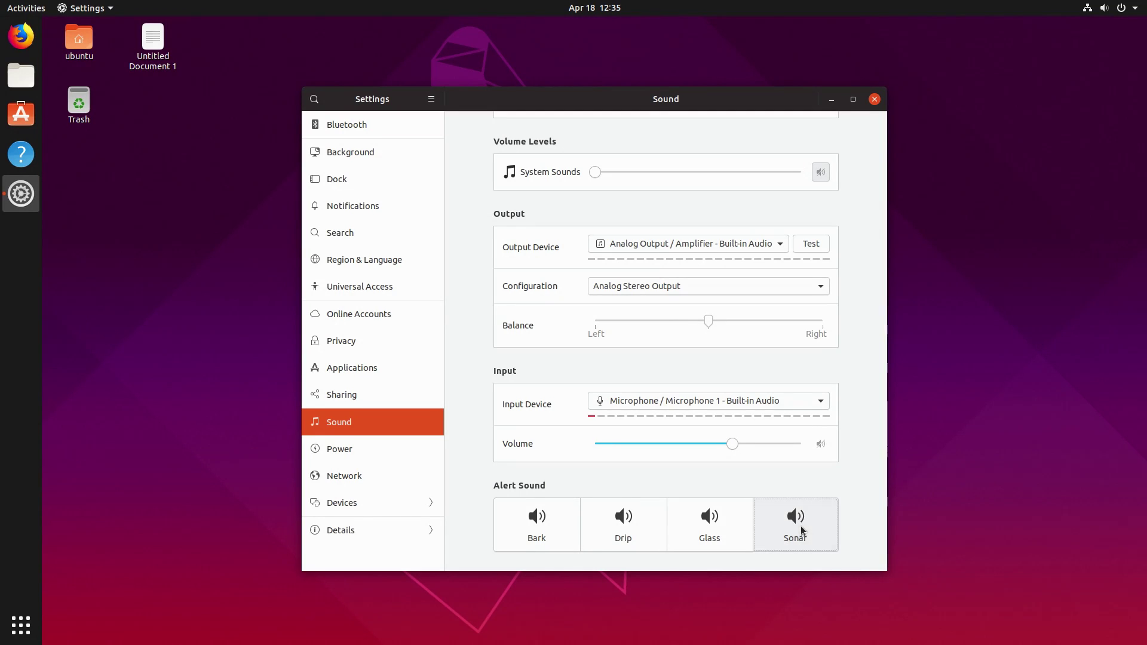
{"action": "left_click", "coordinate": [709, 525]}
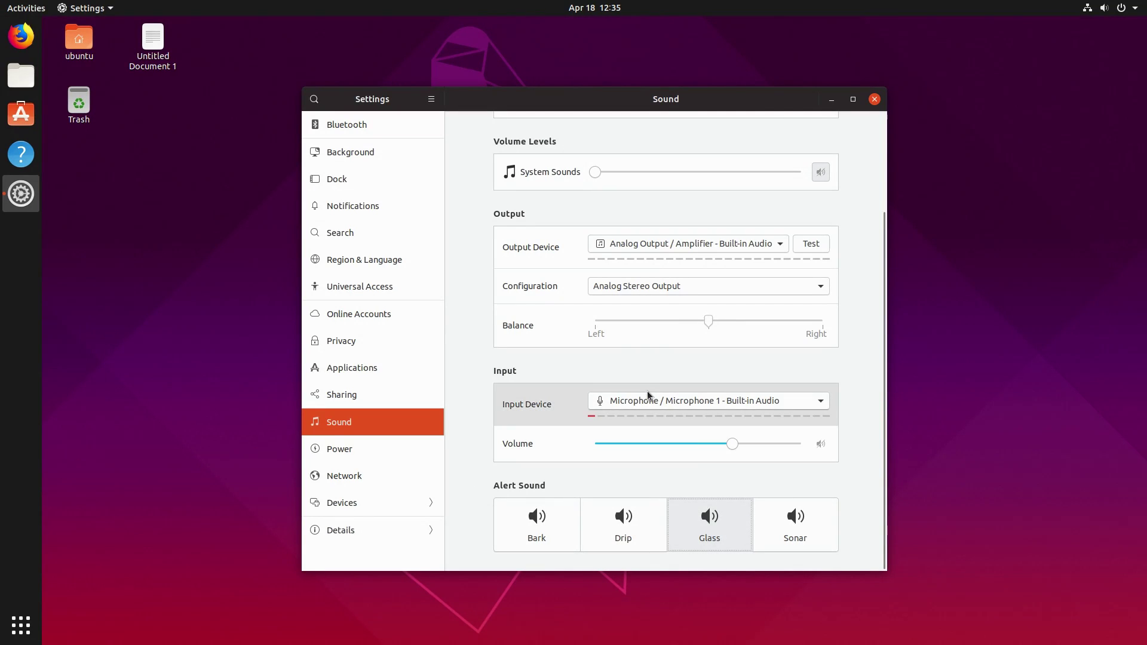
{"action": "mouse_move", "coordinate": [734, 444]}
{"action": "left_mouse_down"}
{"action": "mouse_move", "coordinate": [708, 448]}
{"action": "mouse_move", "coordinate": [728, 445]}
{"action": "left_mouse_up"}
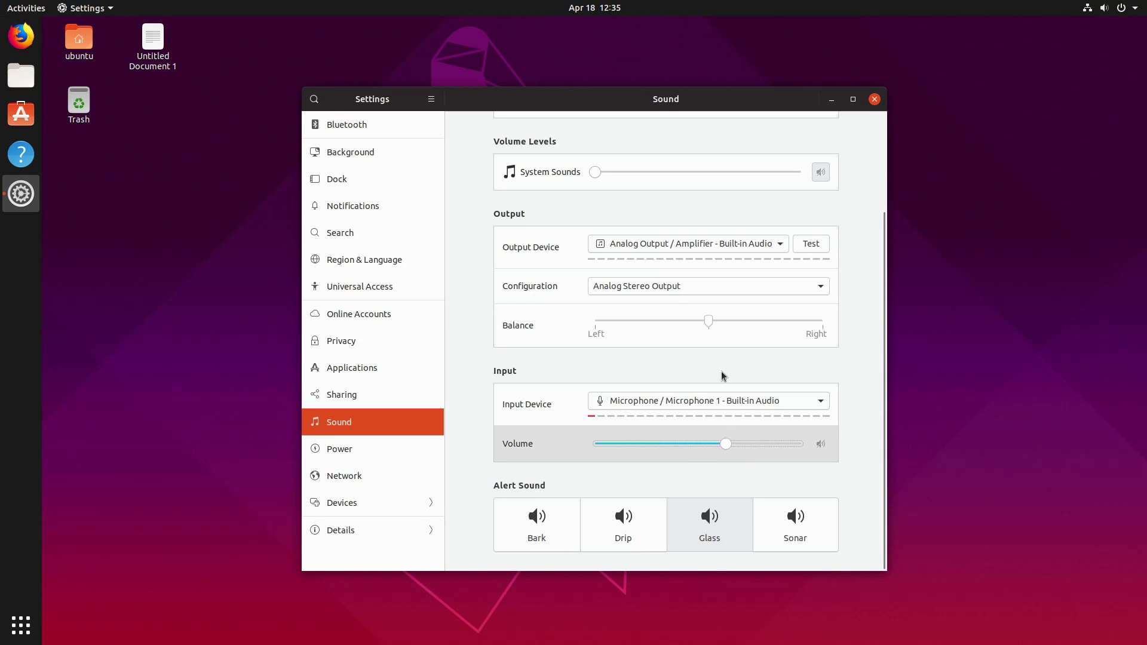
Centre the left-right output balance, then look at the Power and Network pages.
{"action": "left_click_drag", "start_coordinate": [790, 333], "coordinate": [802, 334]}
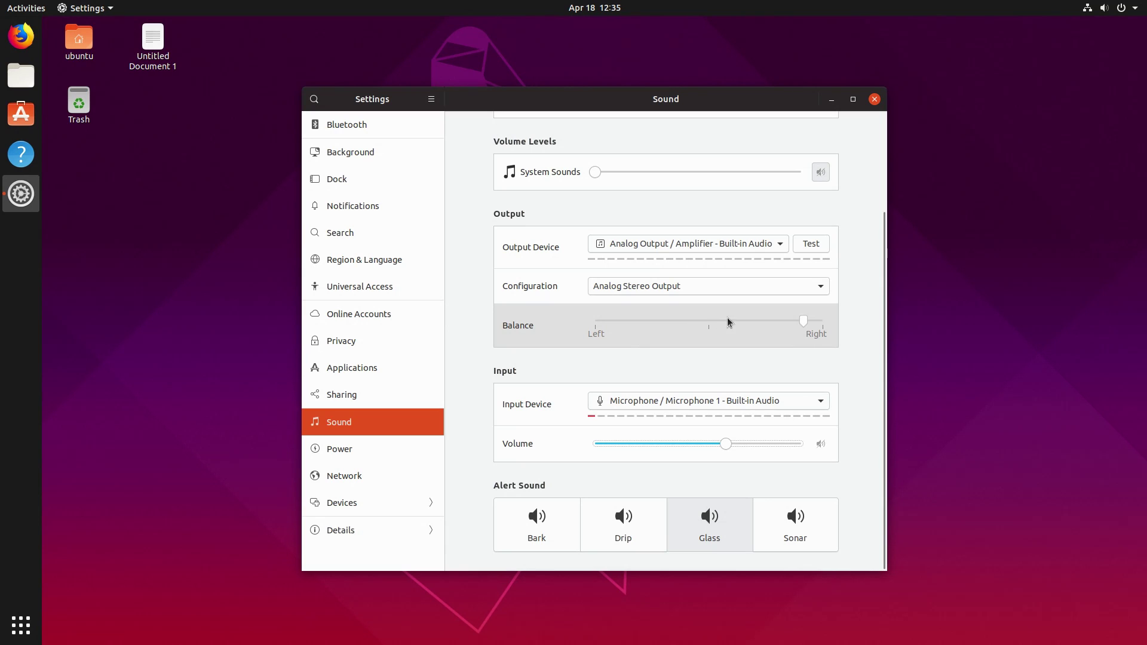
{"action": "left_click_drag", "start_coordinate": [790, 317], "coordinate": [708, 328]}
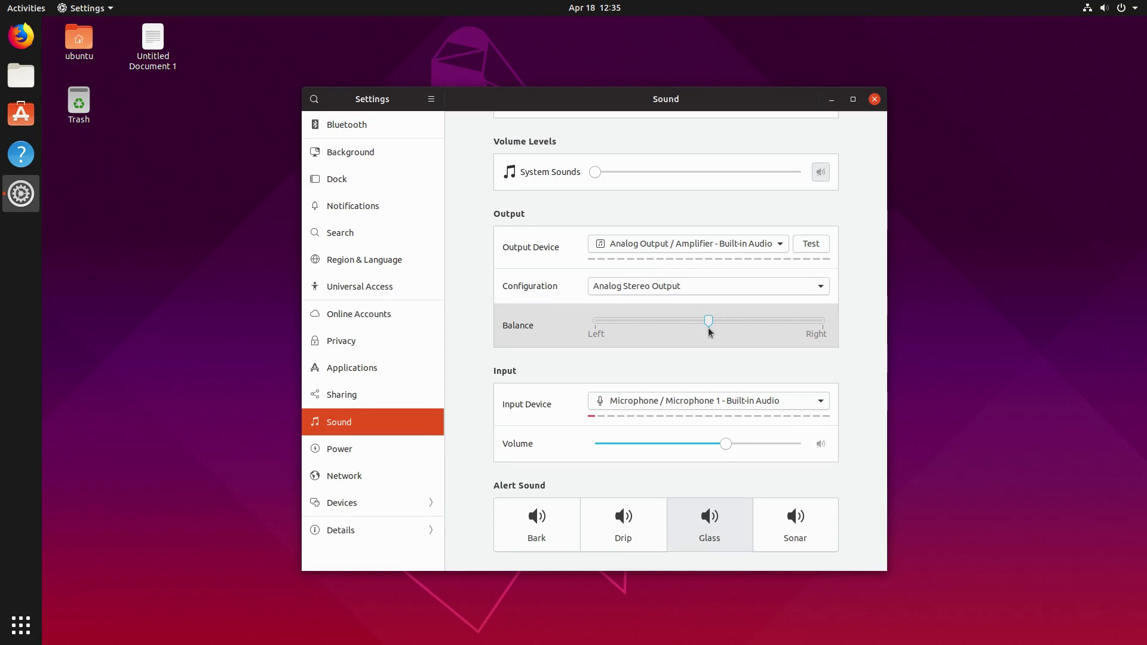
{"action": "left_click", "coordinate": [326, 452]}
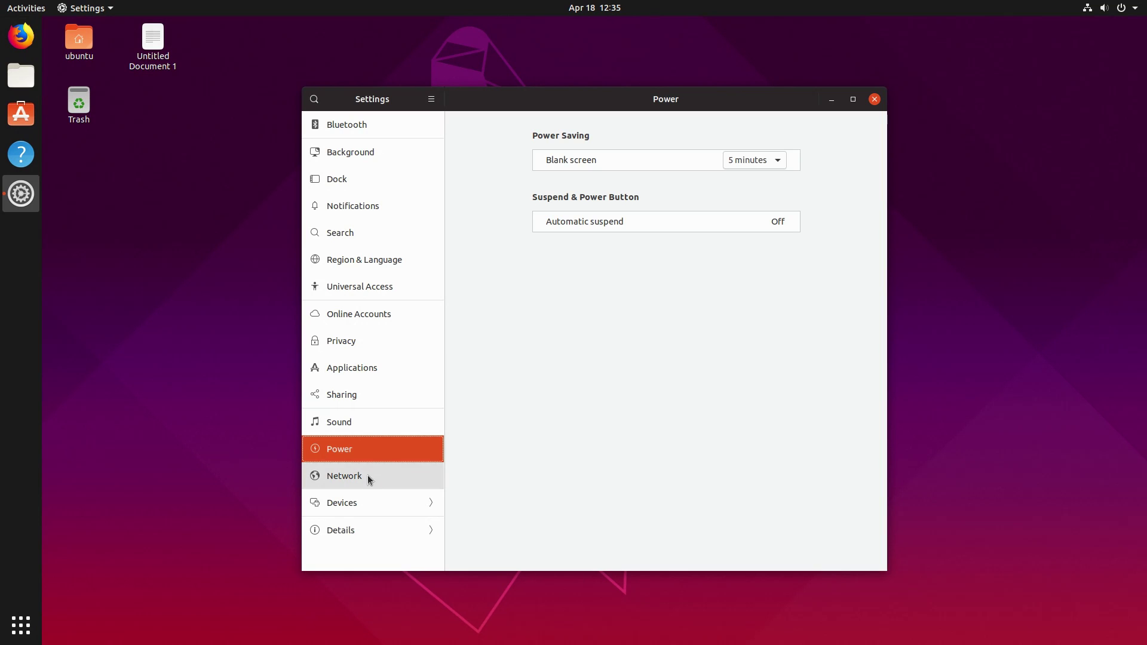
{"action": "left_click", "coordinate": [367, 476]}
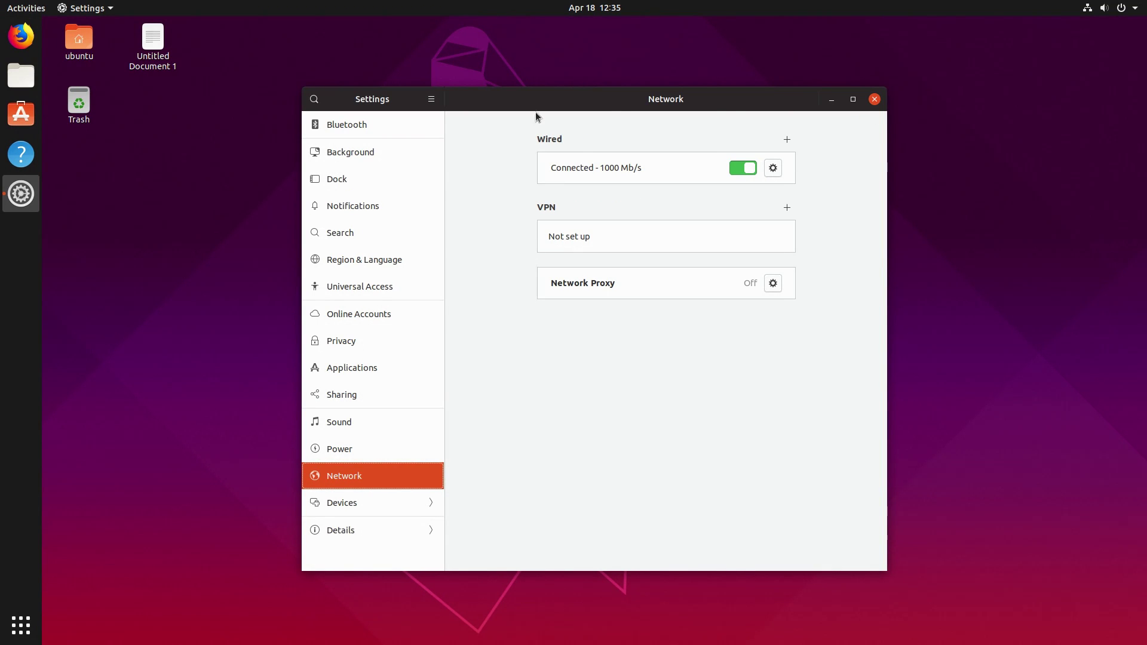
Set the dock icon size to 44 after shrinking it toward 32, then close Settings.
{"action": "left_click", "coordinate": [349, 180]}
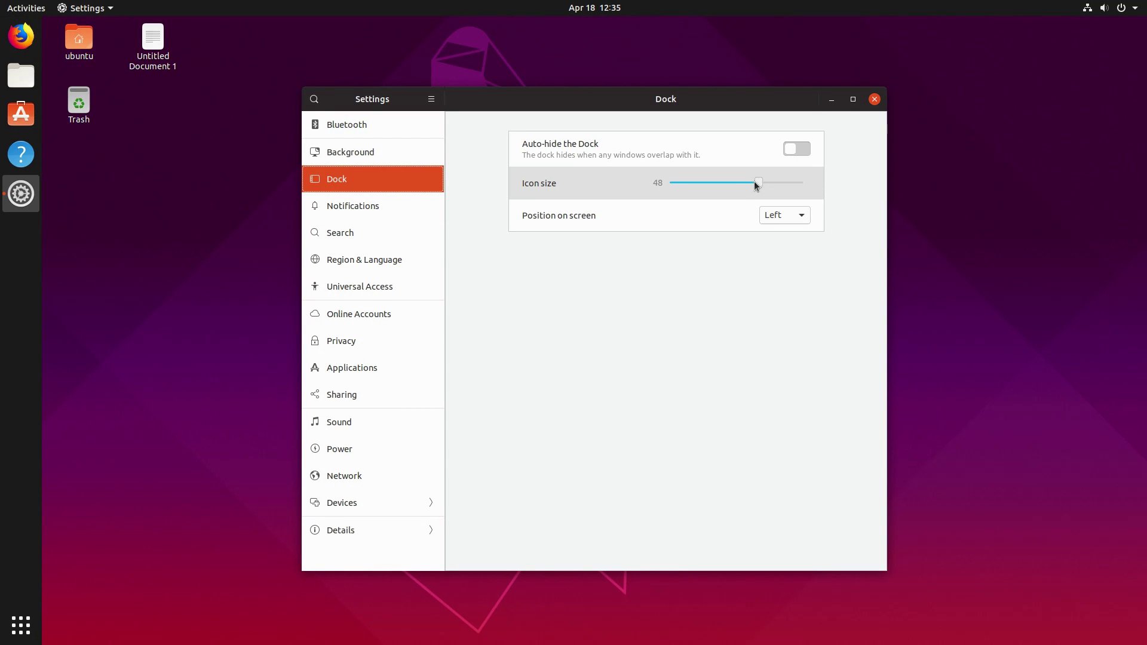
{"action": "left_click_drag", "start_coordinate": [756, 184], "coordinate": [715, 186]}
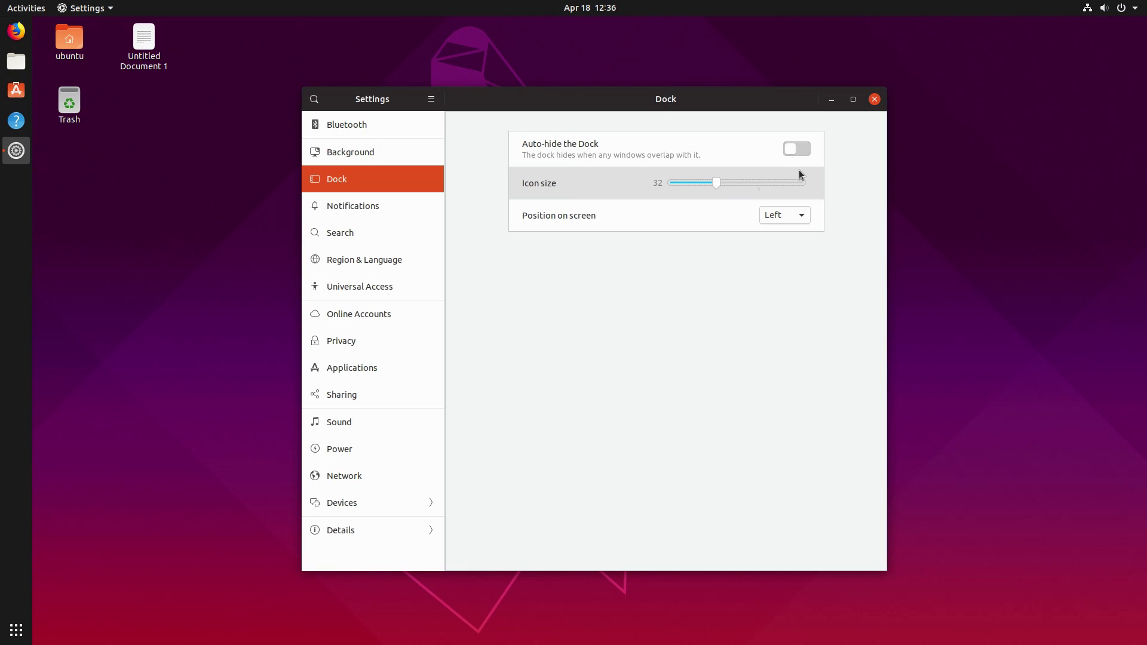
{"action": "left_click_drag", "start_coordinate": [708, 182], "coordinate": [749, 183]}
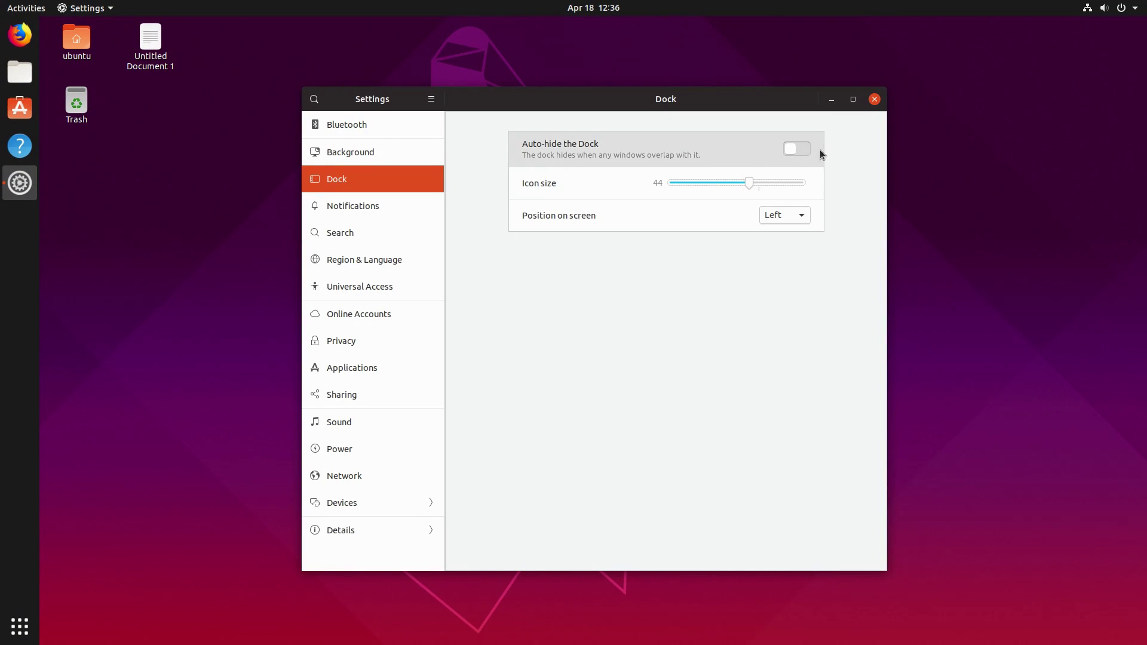
{"action": "left_click", "coordinate": [874, 99]}
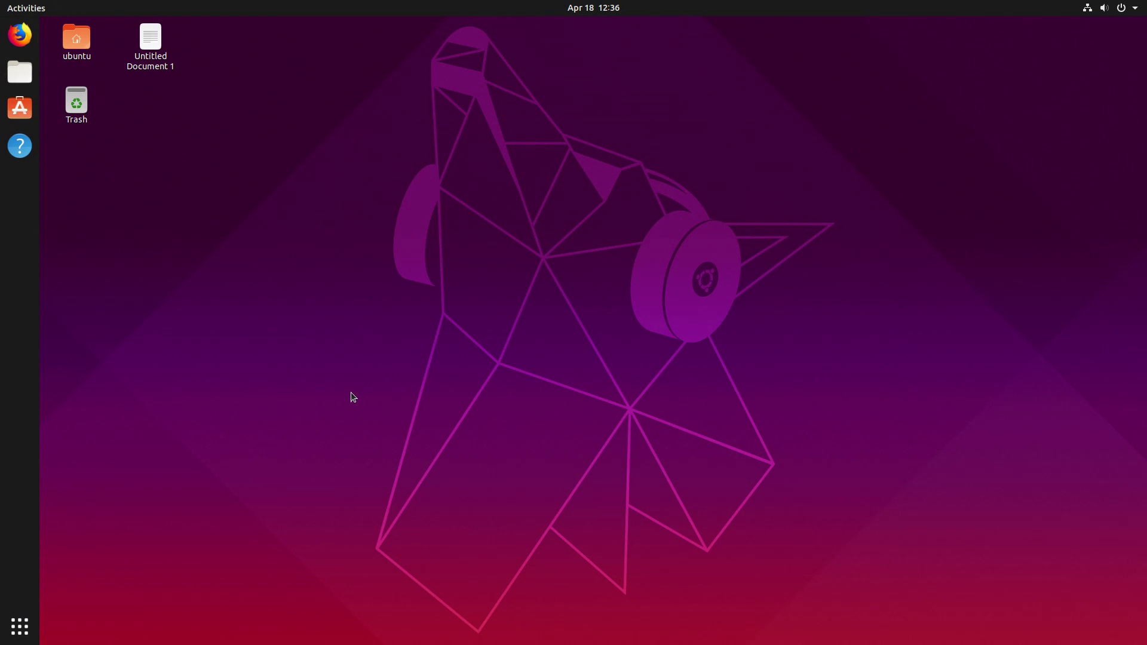
Check the desktop's right-click background options, then launch Files on the Home folder.
{"action": "left_click", "coordinate": [77, 105]}
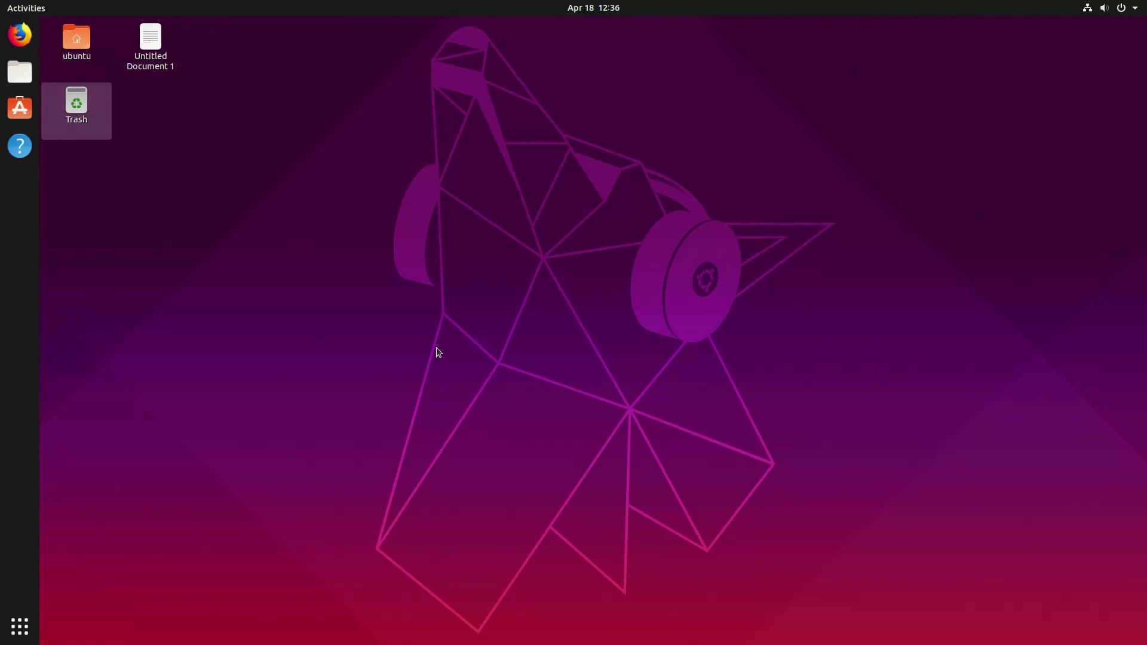
{"action": "right_click", "coordinate": [202, 128]}
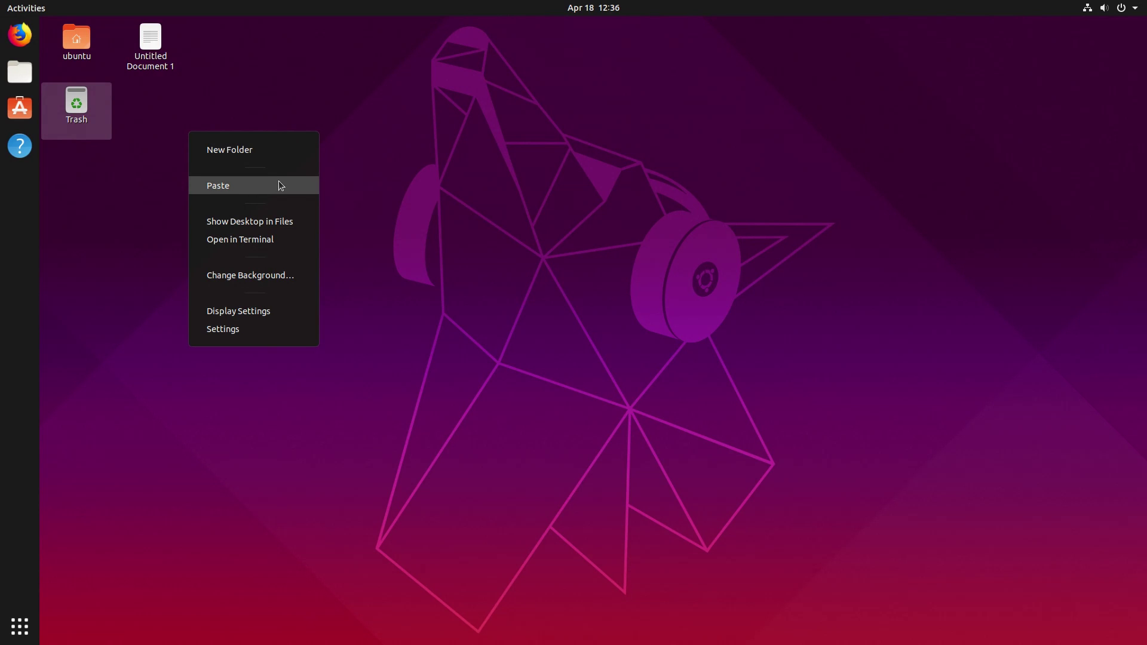
{"action": "key", "text": "Escape"}
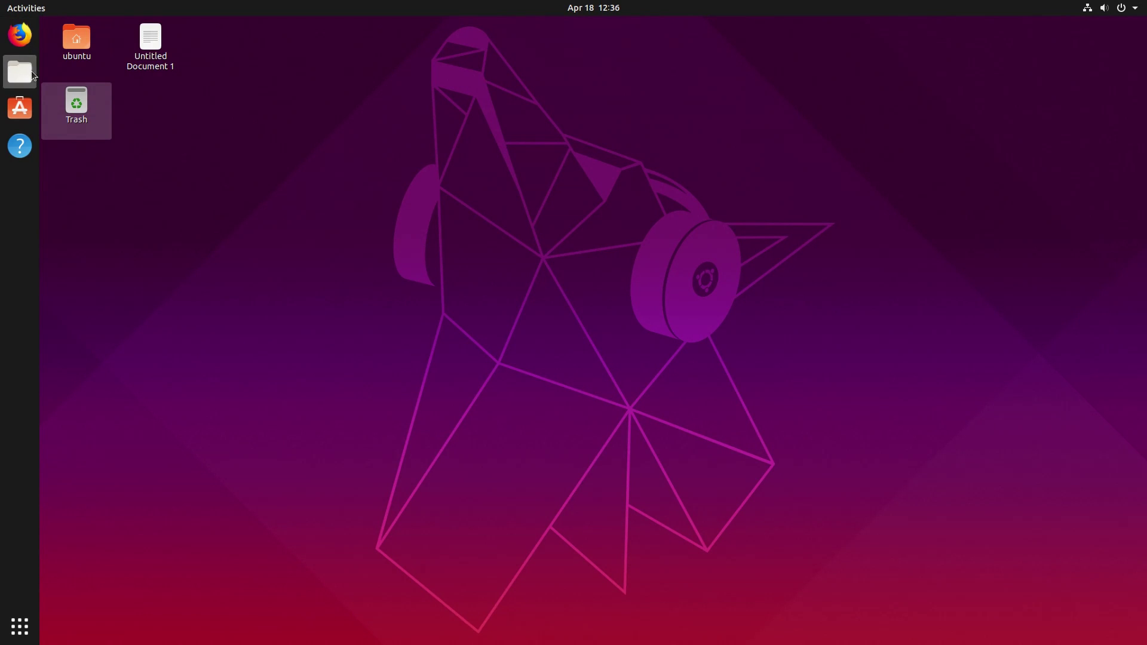
{"action": "key", "text": "super+e"}
Check the New Document background options in Home and Desktop, then return to Home.
{"action": "left_click_drag", "start_coordinate": [393, 119], "coordinate": [600, 138]}
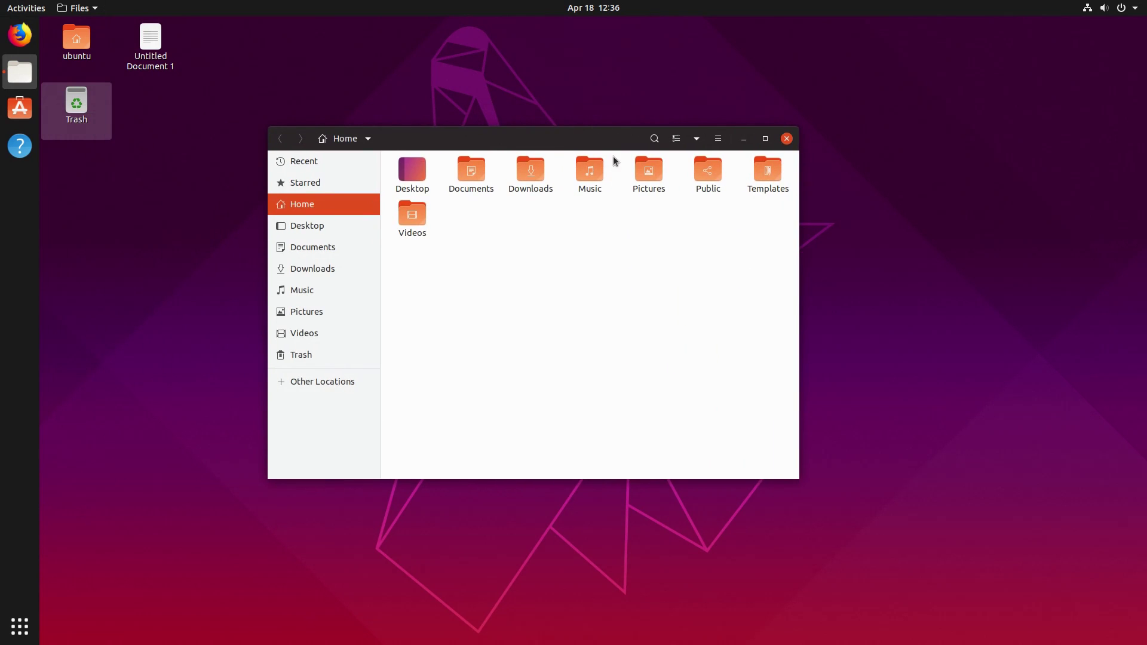
{"action": "right_click", "coordinate": [594, 265]}
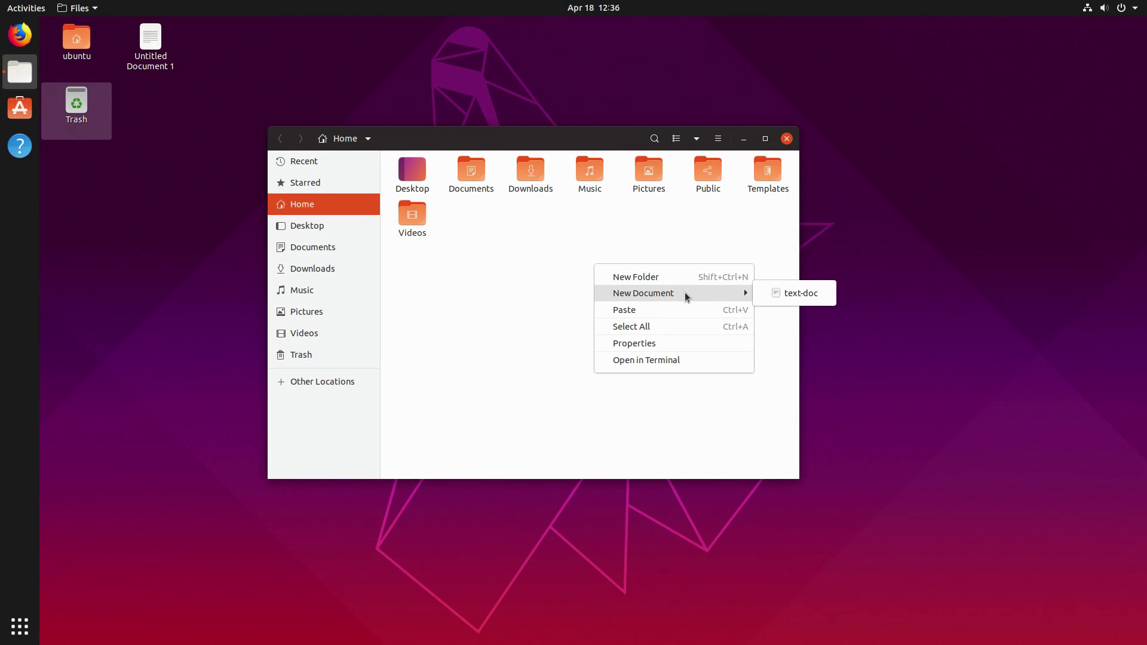
{"action": "left_click", "coordinate": [416, 174]}
{"action": "left_click", "coordinate": [416, 174]}
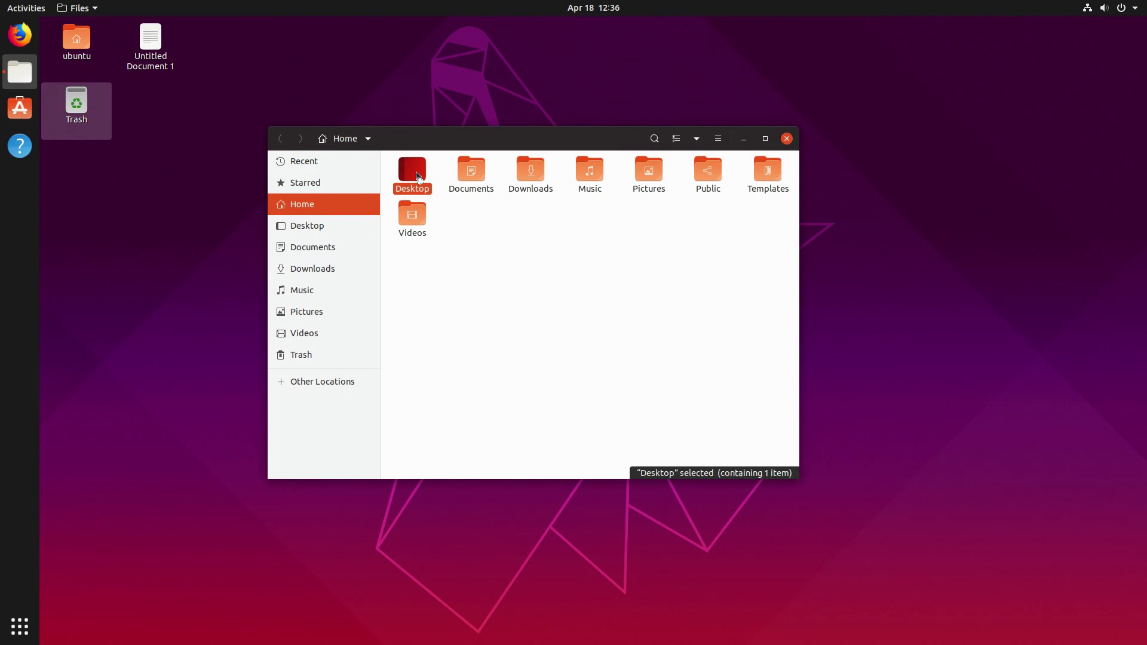
{"action": "double_click", "coordinate": [416, 174]}
{"action": "right_click", "coordinate": [560, 243]}
{"action": "mouse_move", "coordinate": [665, 274]}
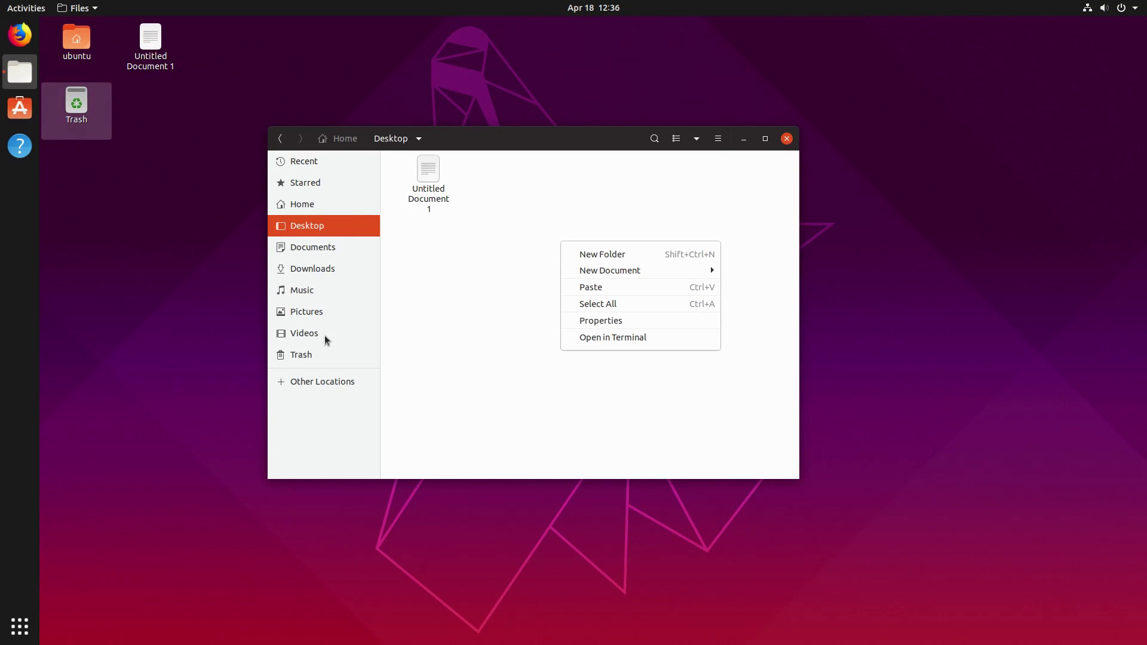
{"action": "left_click", "coordinate": [344, 141]}
{"action": "left_click", "coordinate": [352, 142]}
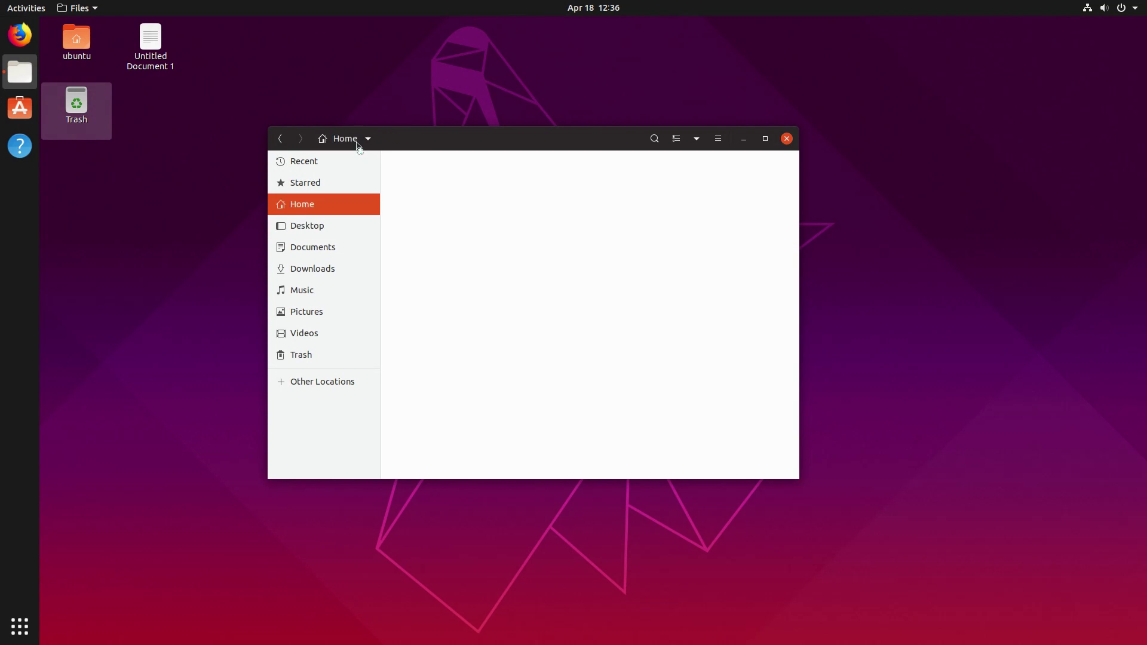
Open the Templates folder to see the text-doc template, then go back Home.
{"action": "left_click", "coordinate": [768, 174]}
{"action": "double_click", "coordinate": [767, 173]}
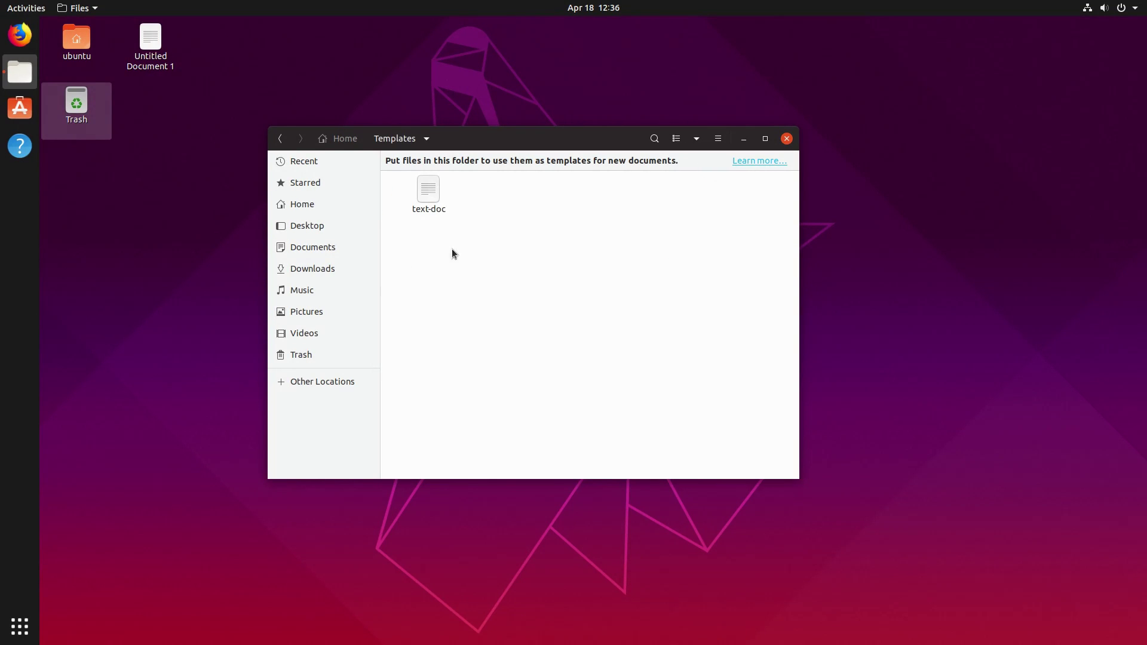
{"action": "left_click", "coordinate": [336, 139]}
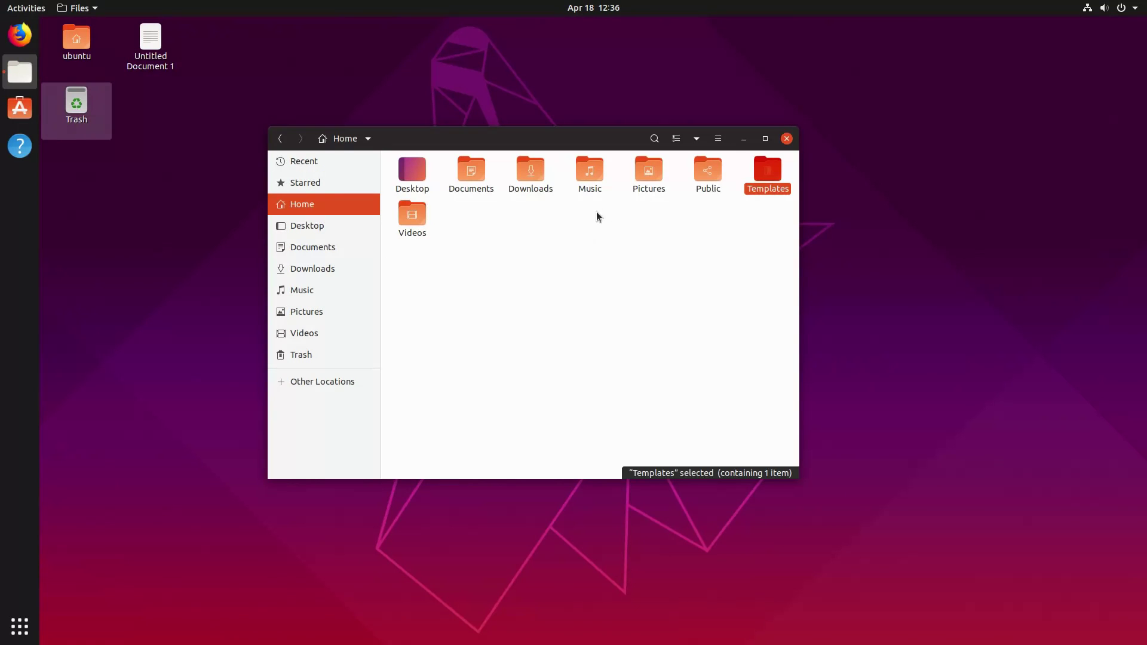
Unstar and re-star Untitled Document 1 in Desktop, then confirm it appears under Starred.
{"action": "left_click_drag", "start_coordinate": [570, 128], "coordinate": [645, 143]}
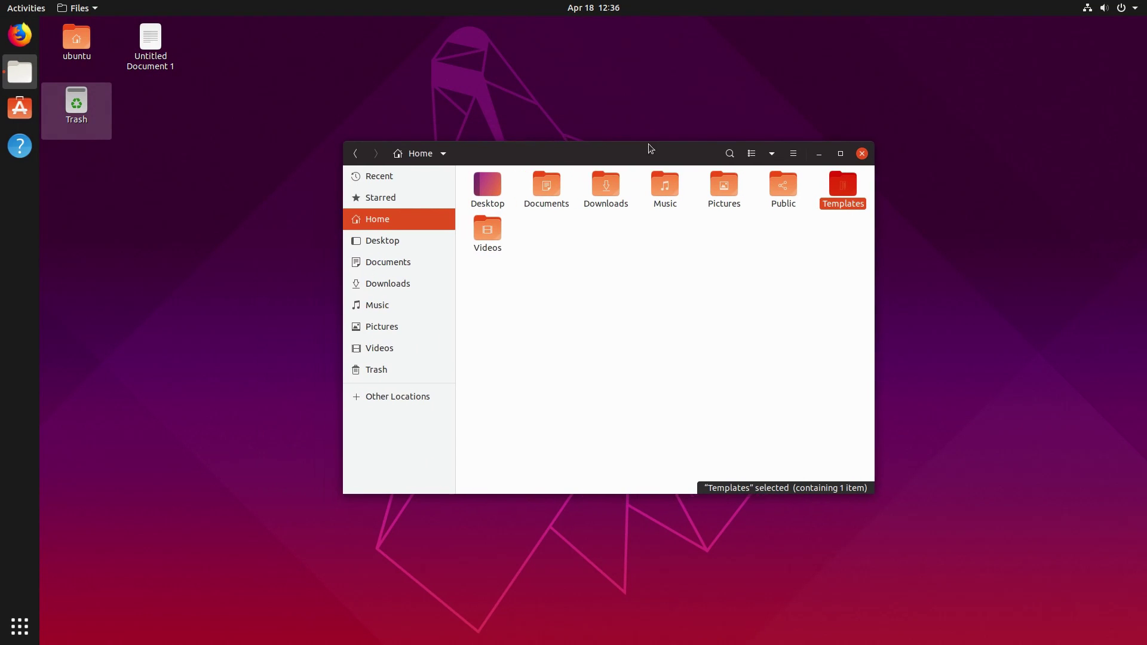
{"action": "left_click", "coordinate": [388, 197]}
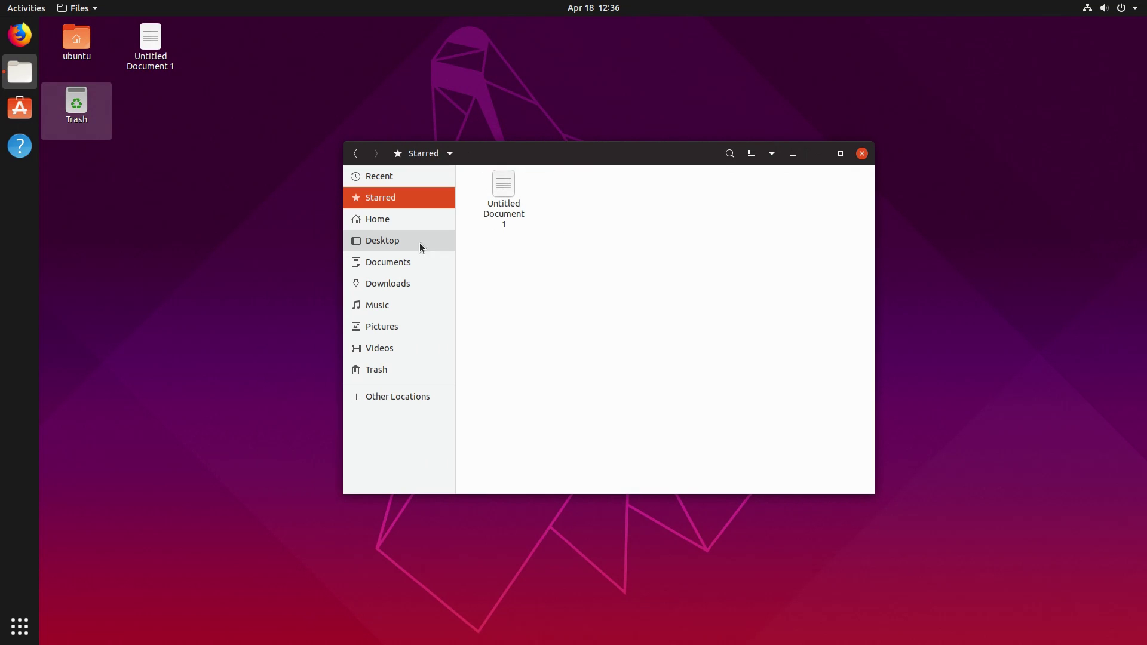
{"action": "left_click", "coordinate": [389, 243]}
{"action": "left_click", "coordinate": [496, 194]}
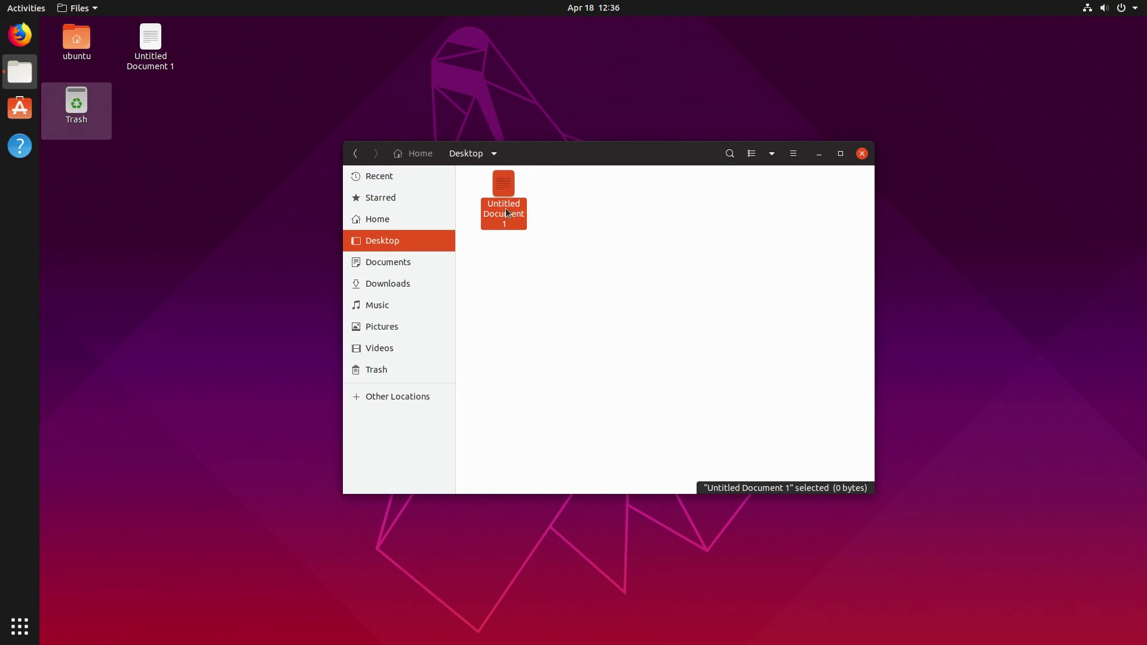
{"action": "right_click", "coordinate": [505, 187]}
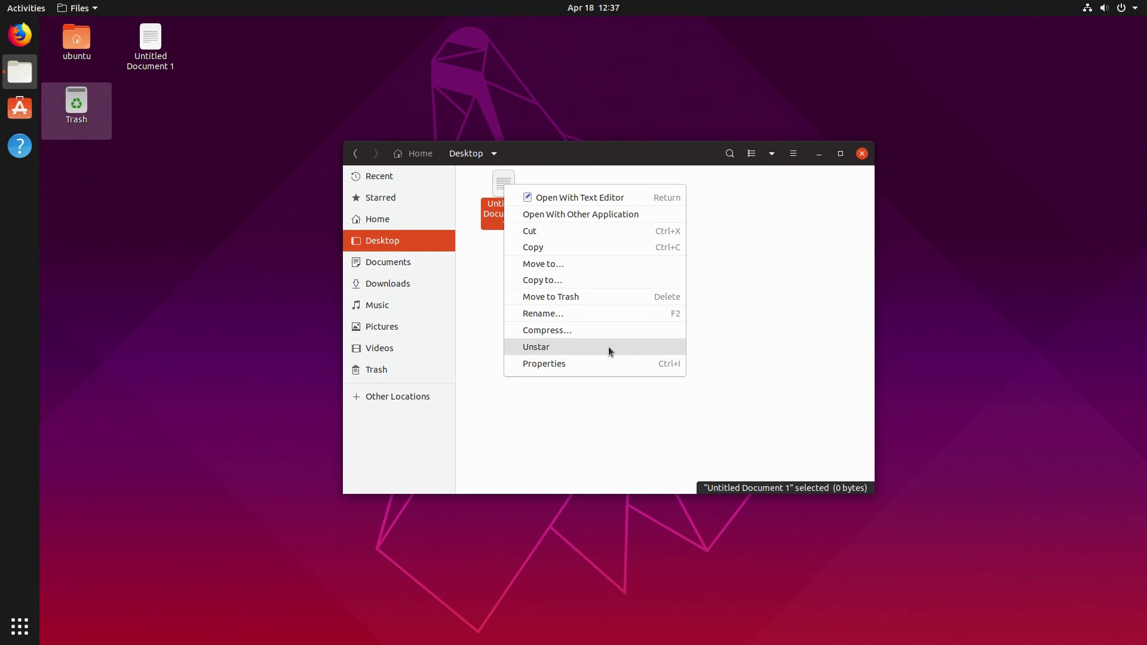
{"action": "left_click", "coordinate": [569, 351]}
{"action": "right_click", "coordinate": [495, 195]}
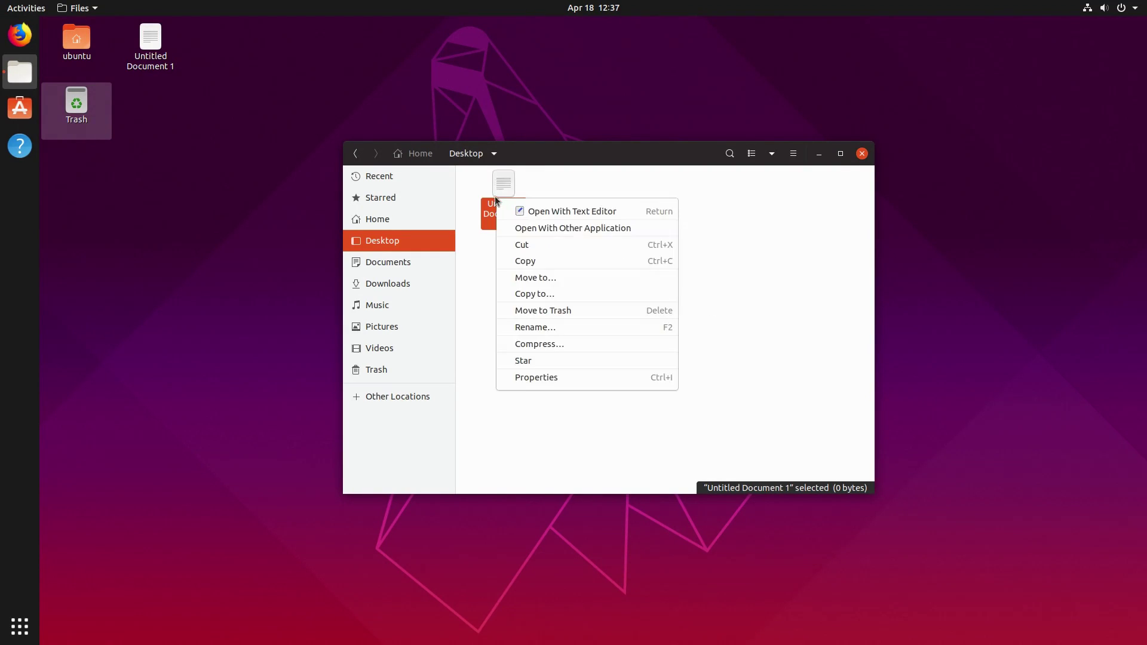
{"action": "left_click", "coordinate": [554, 360]}
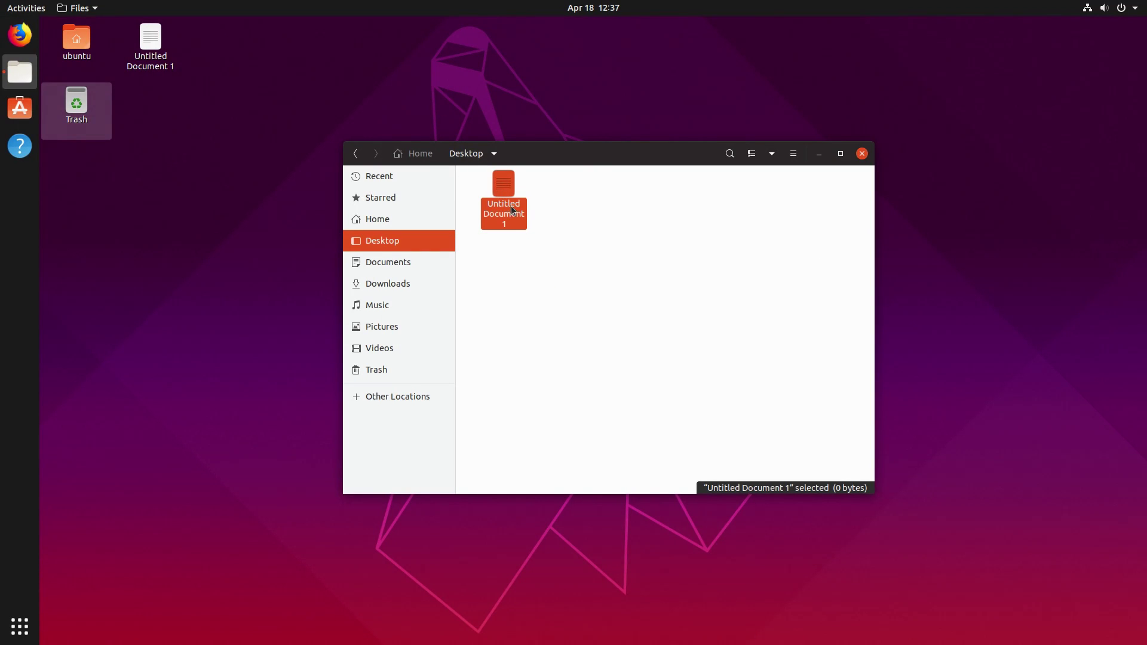
{"action": "left_click", "coordinate": [368, 199]}
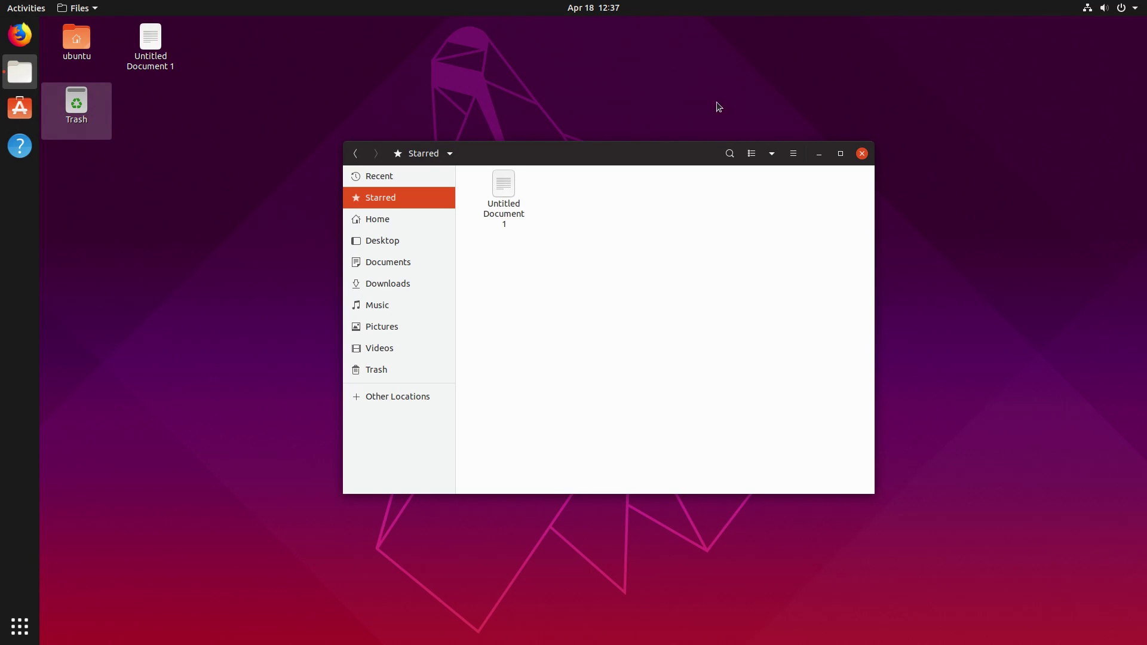
Close Files and log out of the session from the system menu.
{"action": "left_click", "coordinate": [864, 156]}
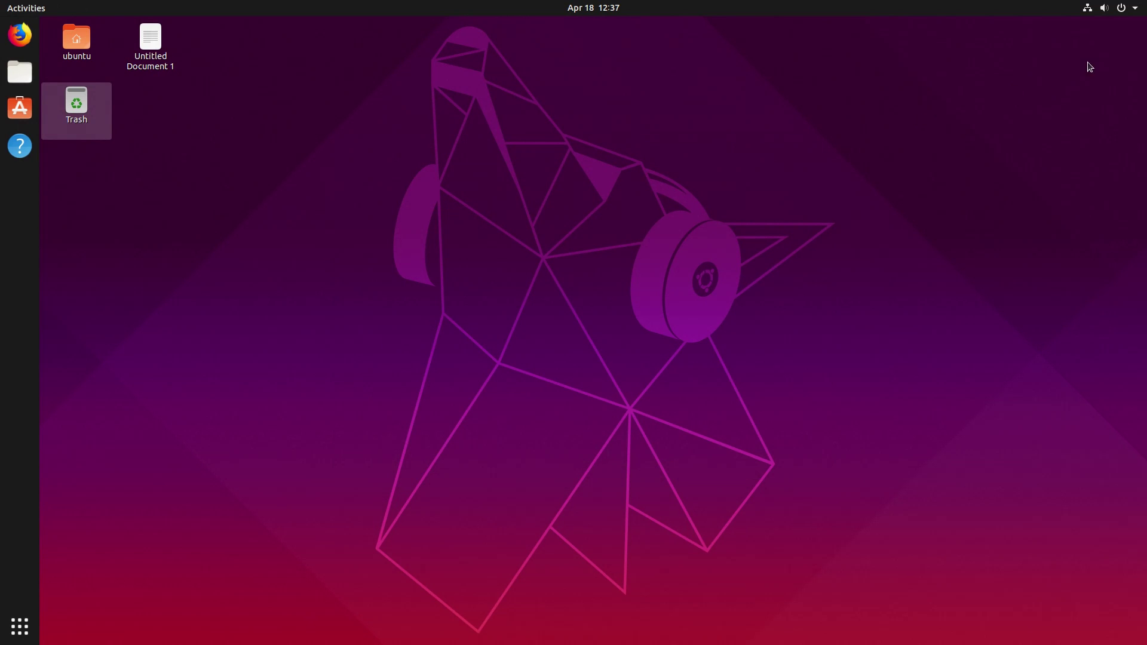
{"action": "left_click", "coordinate": [1110, 13]}
{"action": "left_click", "coordinate": [1109, 14]}
{"action": "left_click", "coordinate": [1109, 13]}
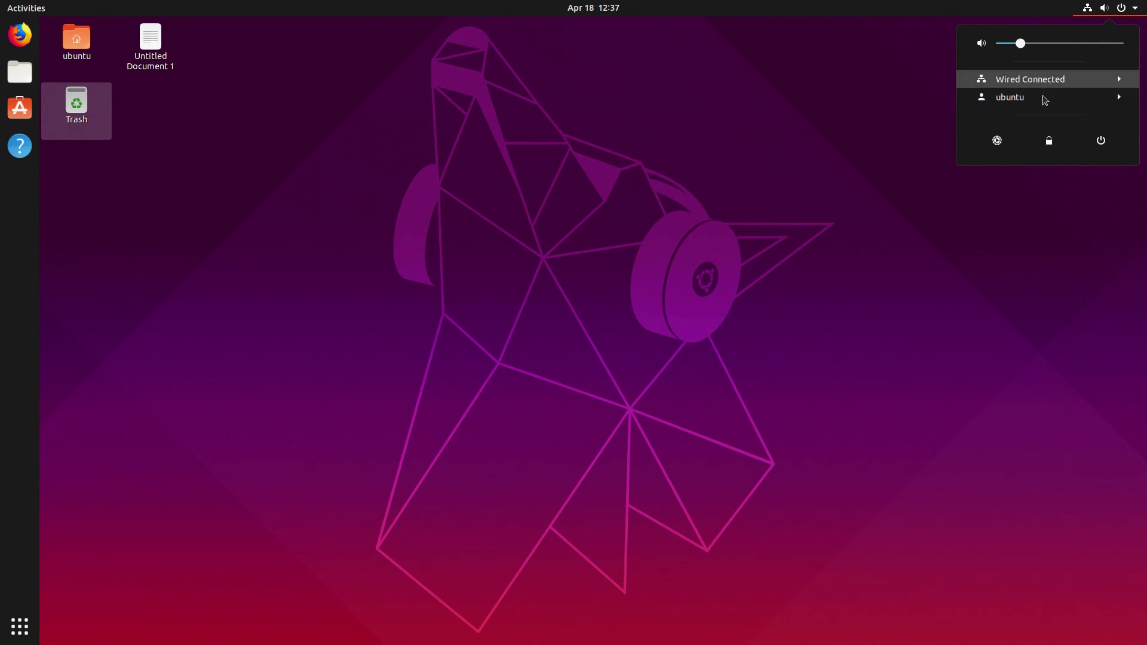
{"action": "left_click", "coordinate": [1042, 97]}
{"action": "left_click", "coordinate": [1029, 112]}
{"action": "left_click", "coordinate": [683, 367]}
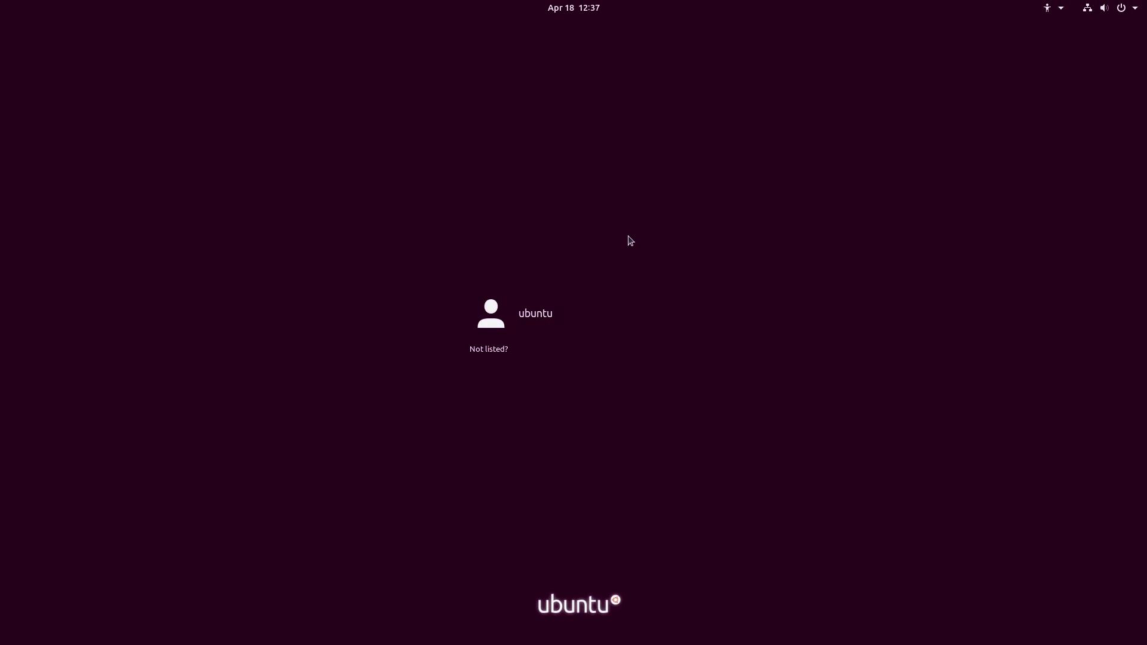
Pick the user, review session types including Ubuntu on Wayland, and enter the account password.
{"action": "left_click", "coordinate": [529, 325]}
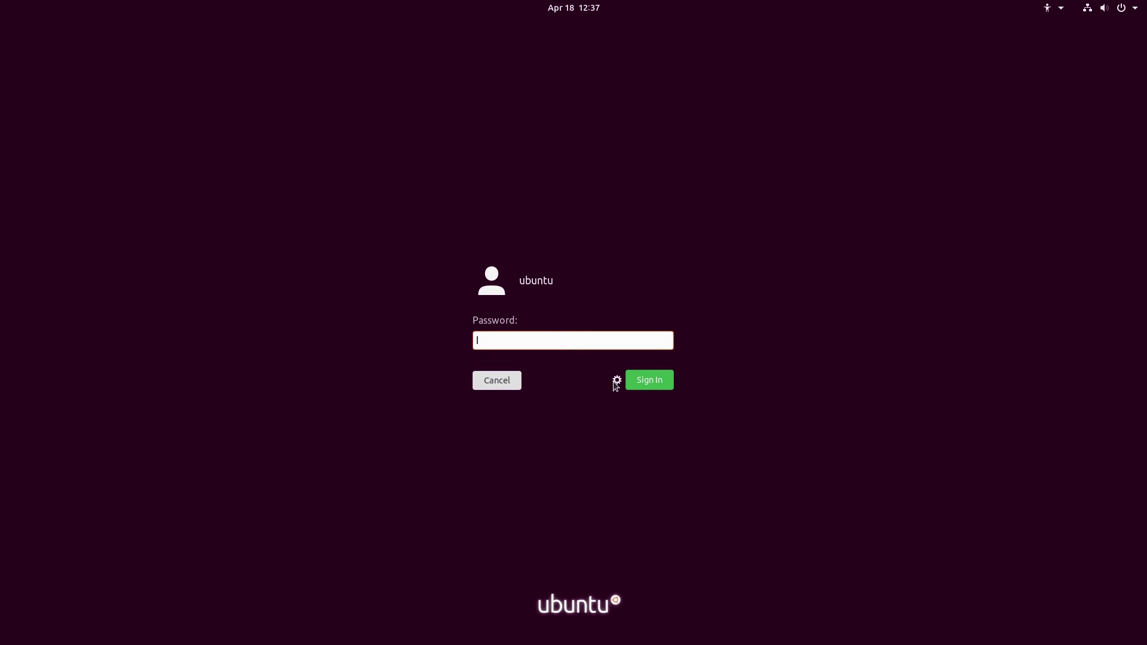
{"action": "left_click", "coordinate": [616, 380]}
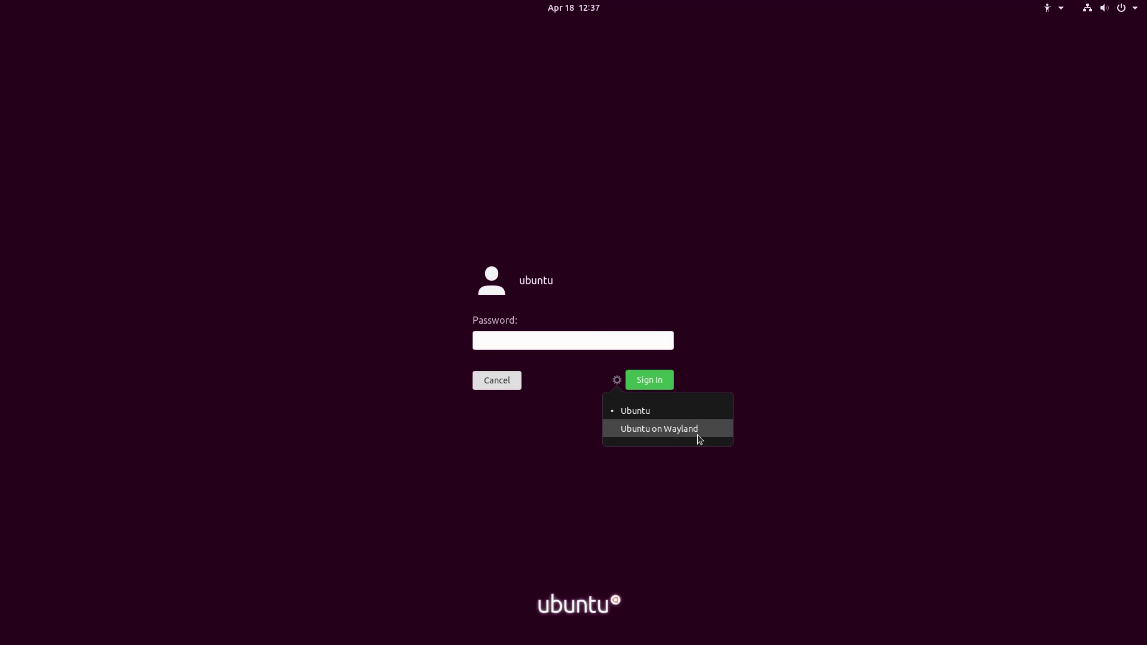
{"action": "left_click", "coordinate": [575, 336]}
{"action": "type", "text": "ubuntu"}
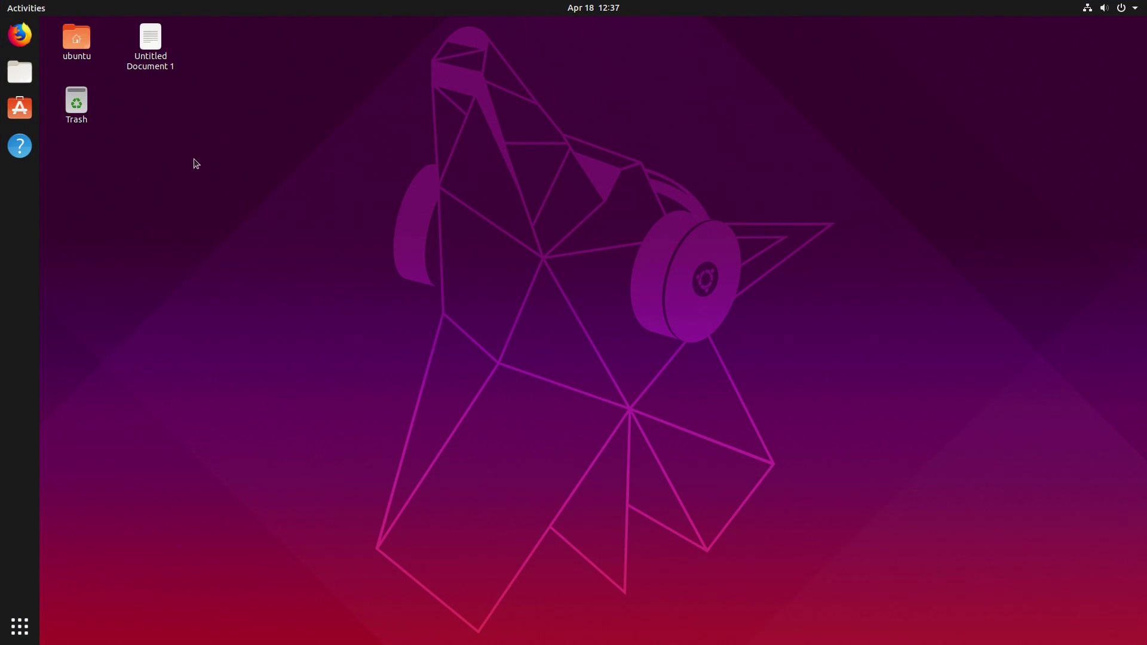
{"action": "left_click", "coordinate": [20, 108]}
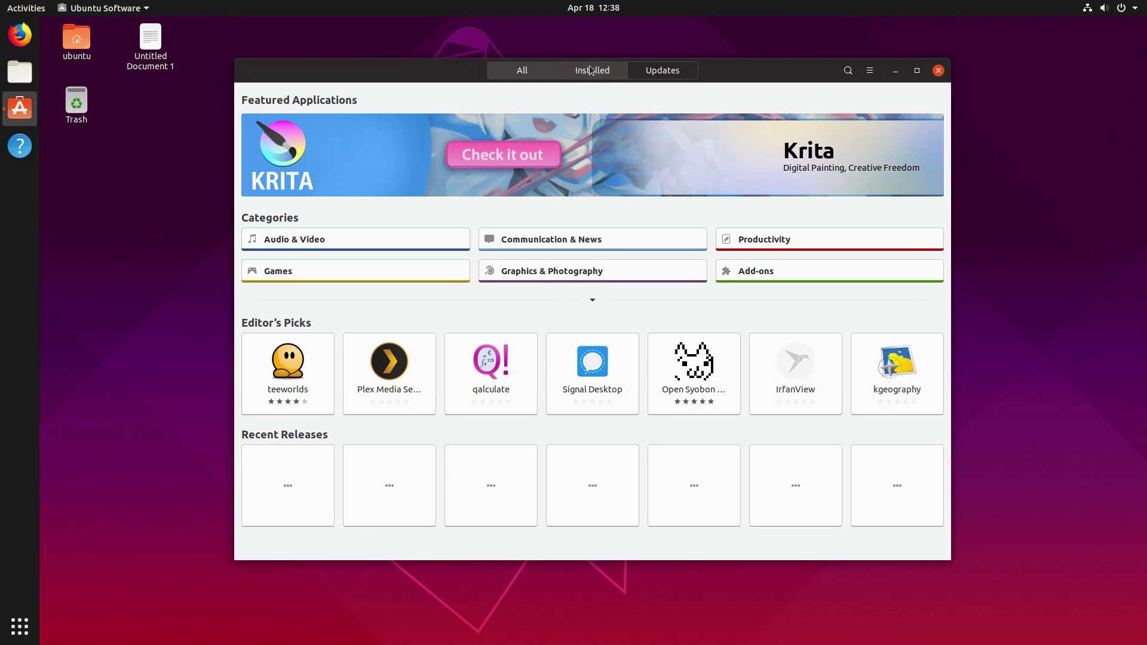
{"action": "left_click", "coordinate": [590, 70]}
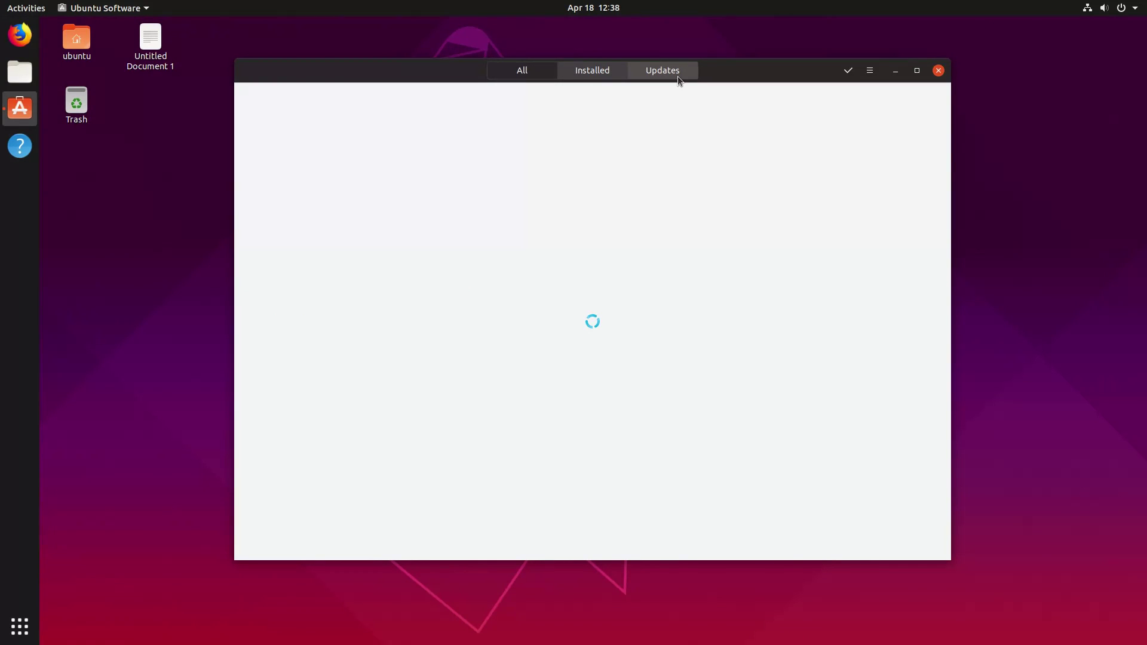
{"action": "left_click", "coordinate": [669, 70]}
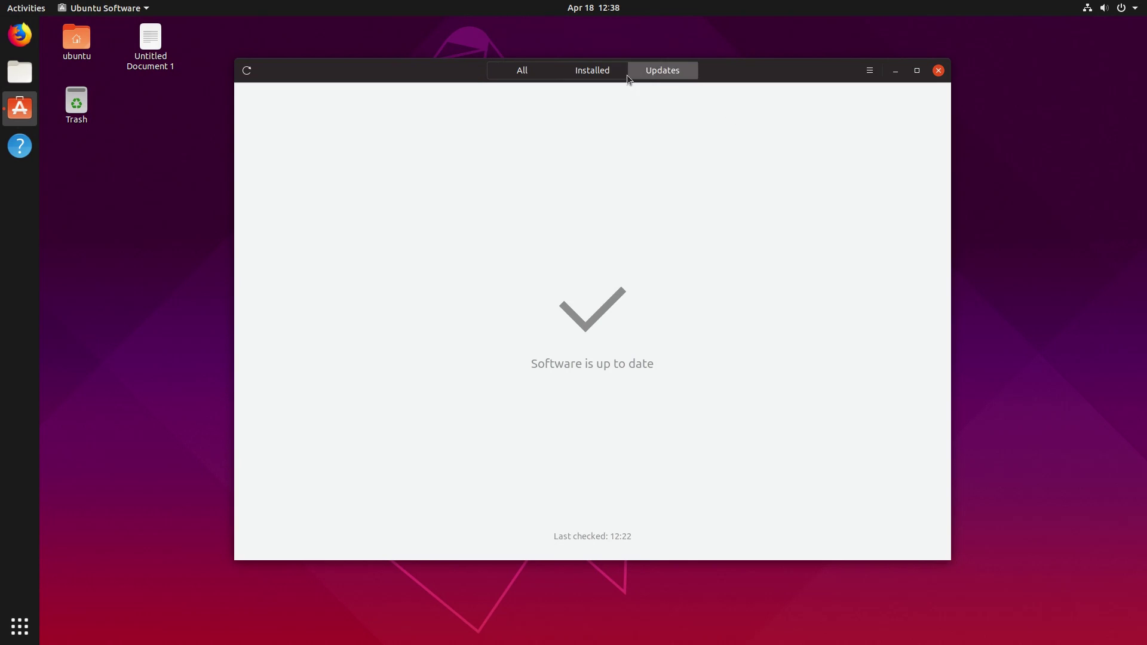
{"action": "left_click", "coordinate": [610, 70]}
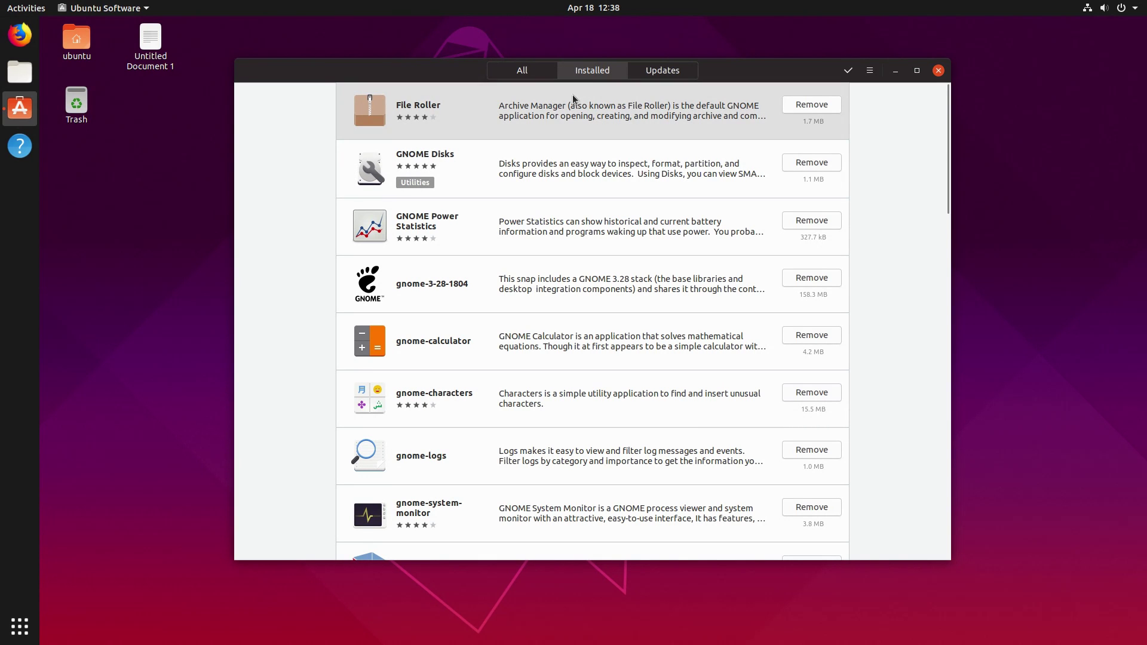
{"action": "left_click", "coordinate": [535, 69]}
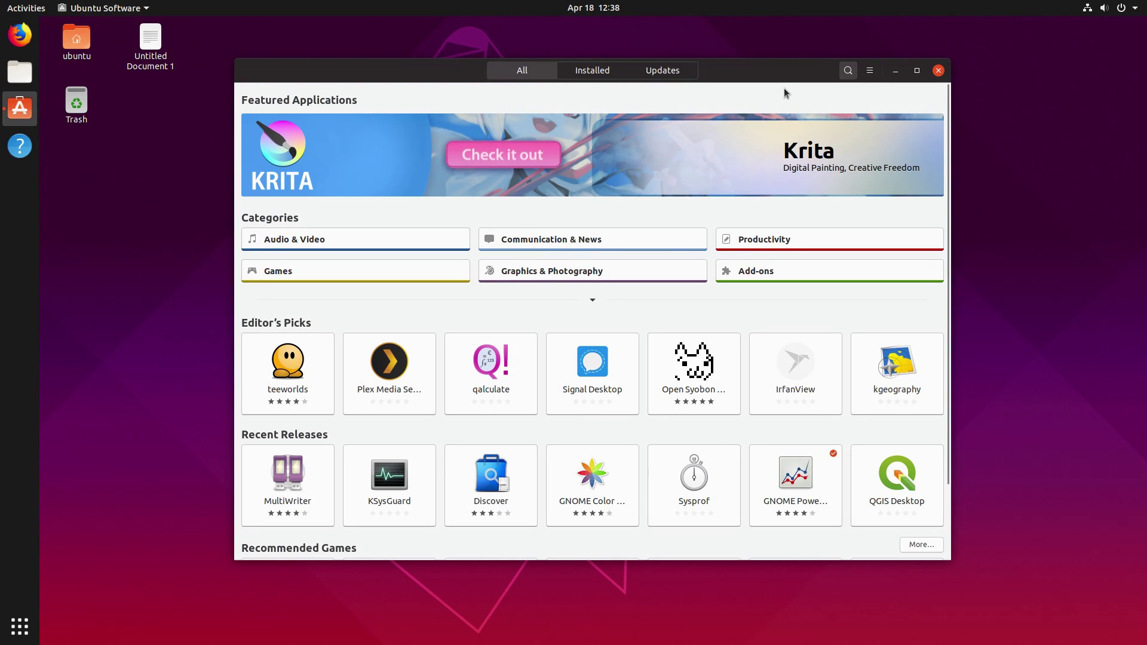
{"action": "left_click_drag", "start_coordinate": [791, 78], "coordinate": [828, 126]}
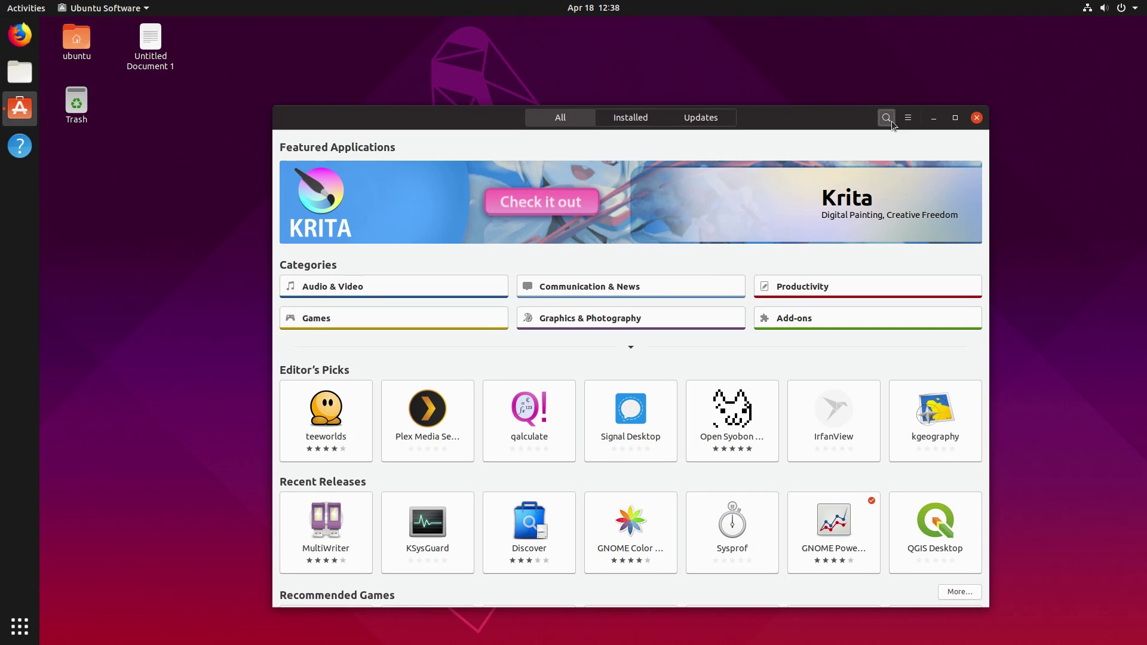
{"action": "left_click", "coordinate": [973, 117]}
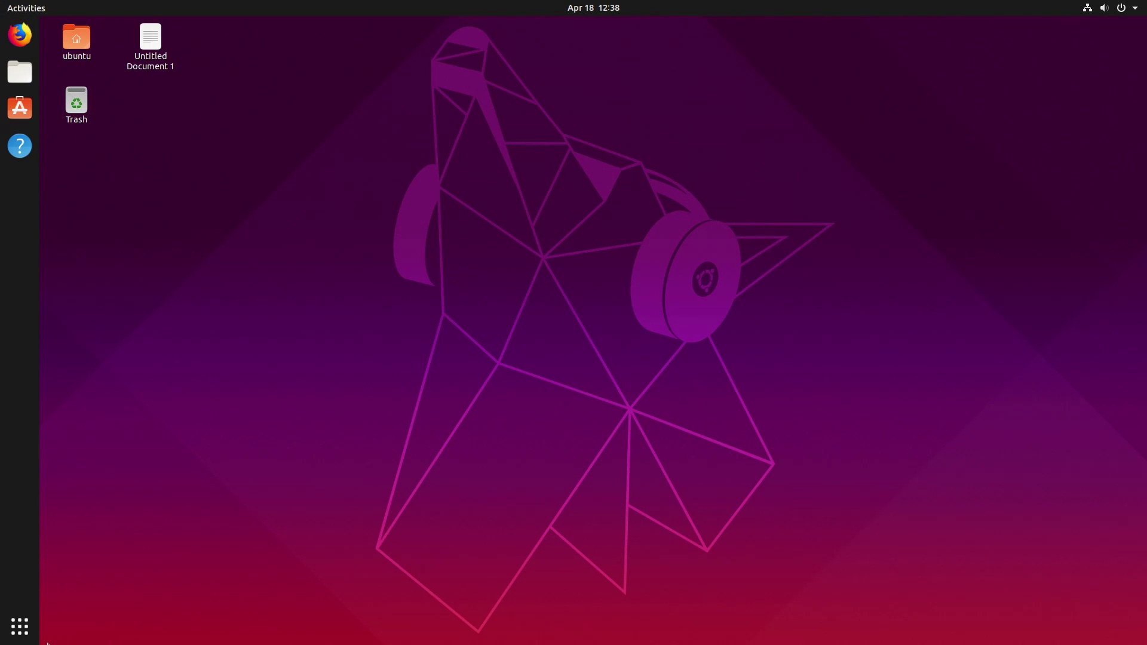
Open Livepatch from All applications, see it's unavailable for this release, and close it.
{"action": "left_click", "coordinate": [20, 624]}
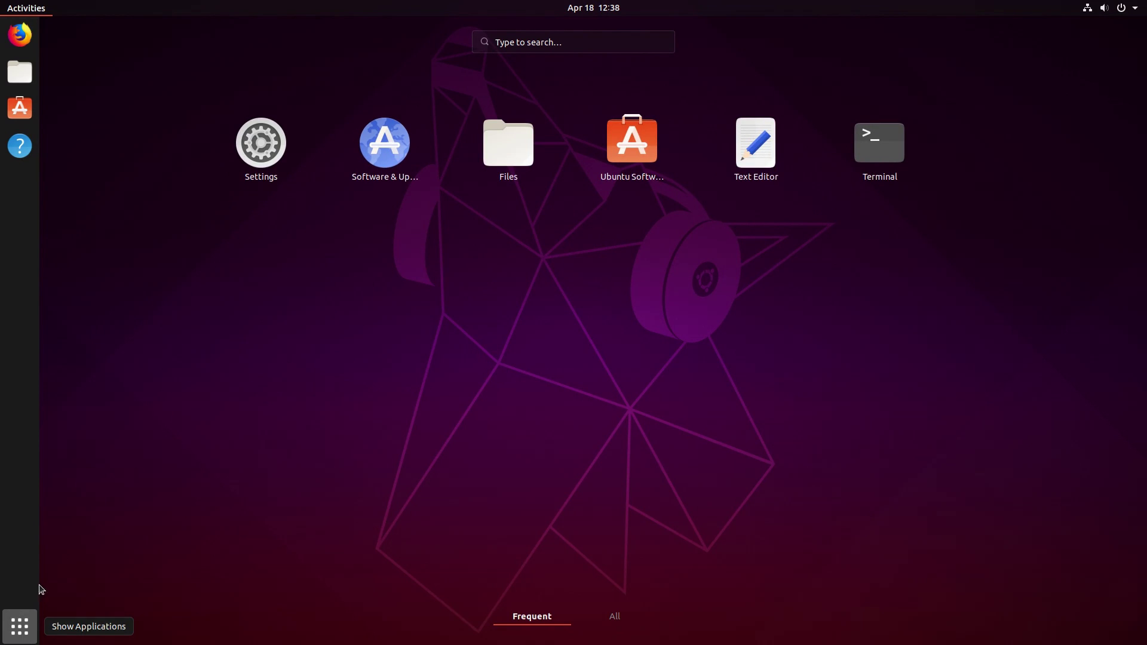
{"action": "left_click", "coordinate": [619, 617]}
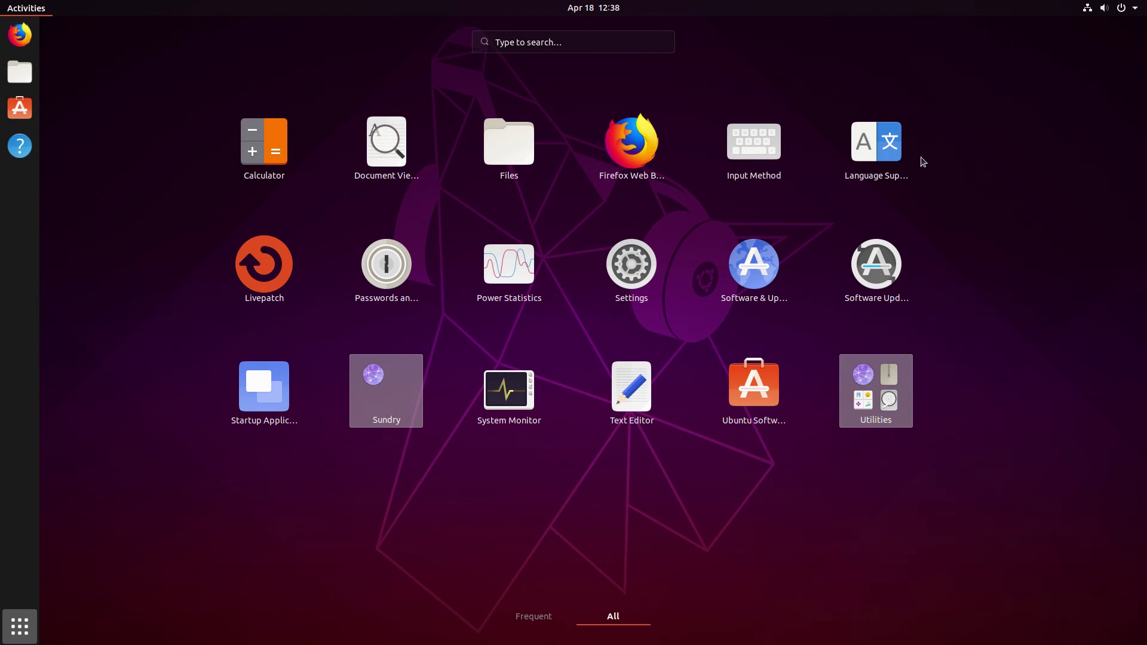
{"action": "left_click", "coordinate": [817, 317]}
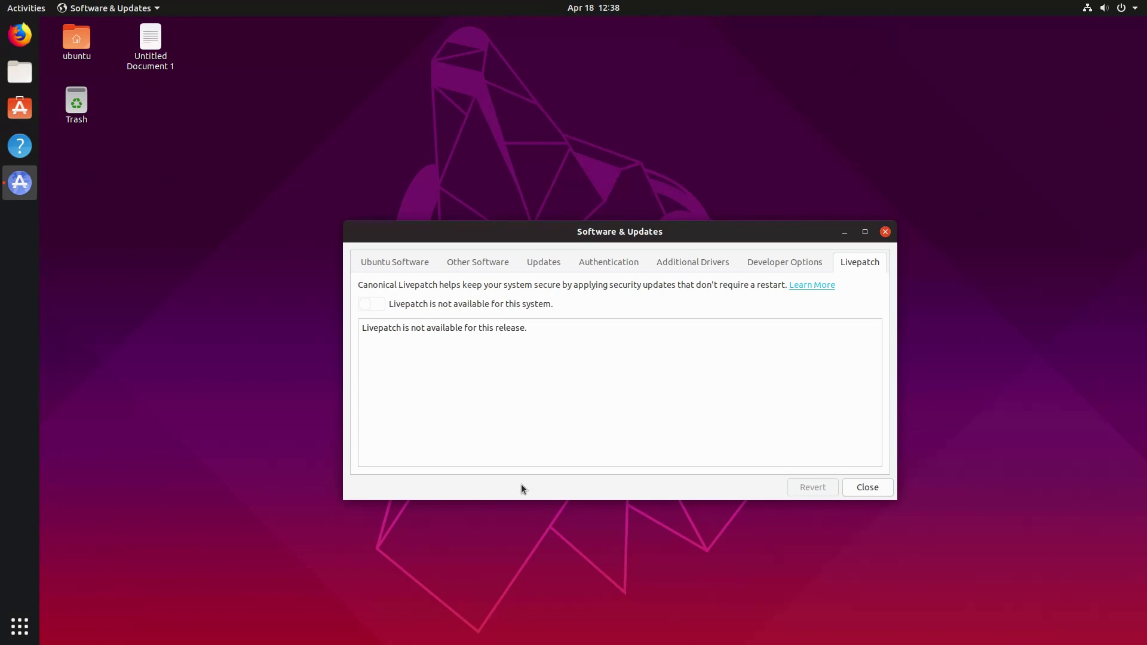
{"action": "left_click", "coordinate": [885, 231]}
{"action": "left_click", "coordinate": [27, 629]}
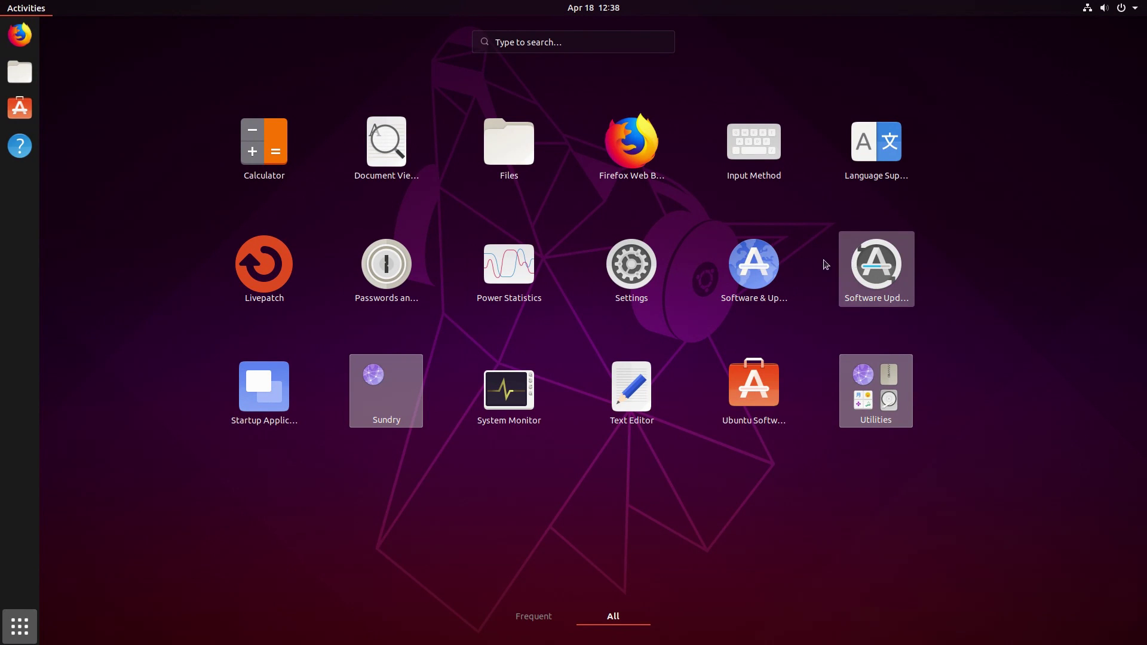
Launch System Monitor, view CPU, memory and network history on Resources, then close it.
{"action": "left_click", "coordinate": [499, 410]}
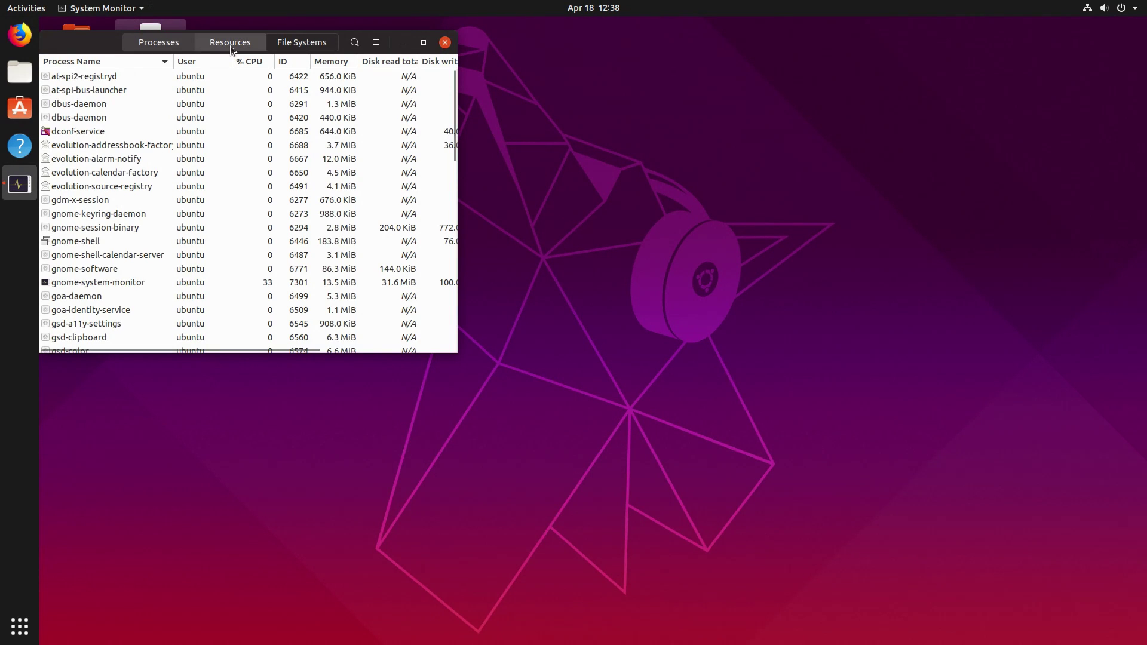
{"action": "left_click", "coordinate": [206, 40]}
{"action": "left_click_drag", "start_coordinate": [152, 44], "coordinate": [374, 123]}
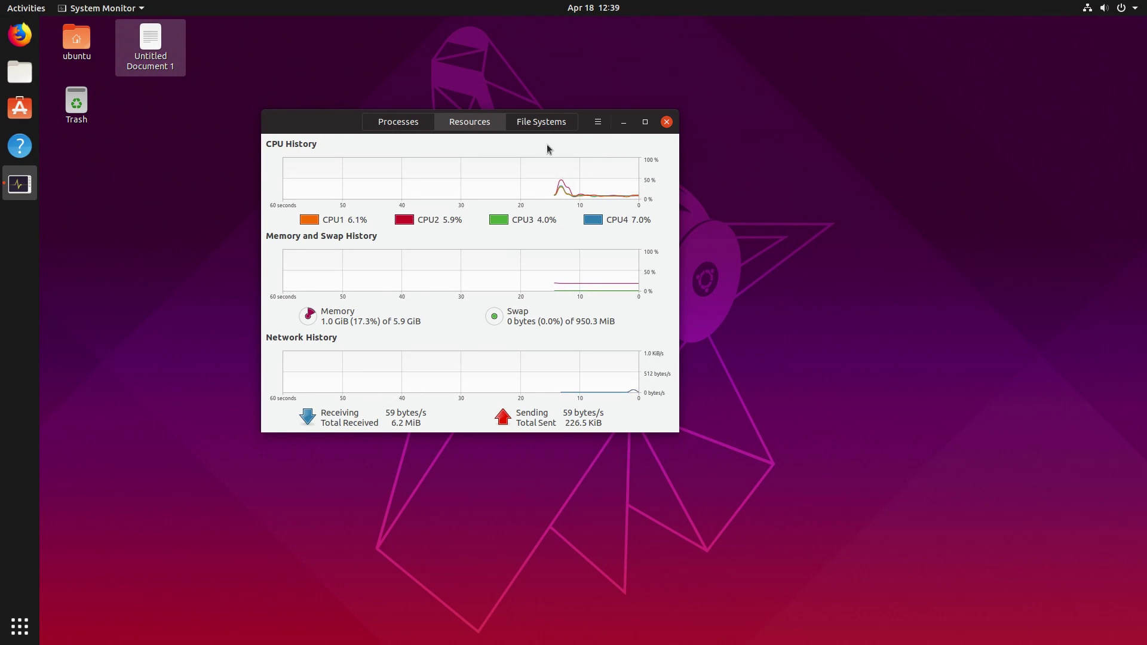
{"action": "left_click", "coordinate": [666, 122]}
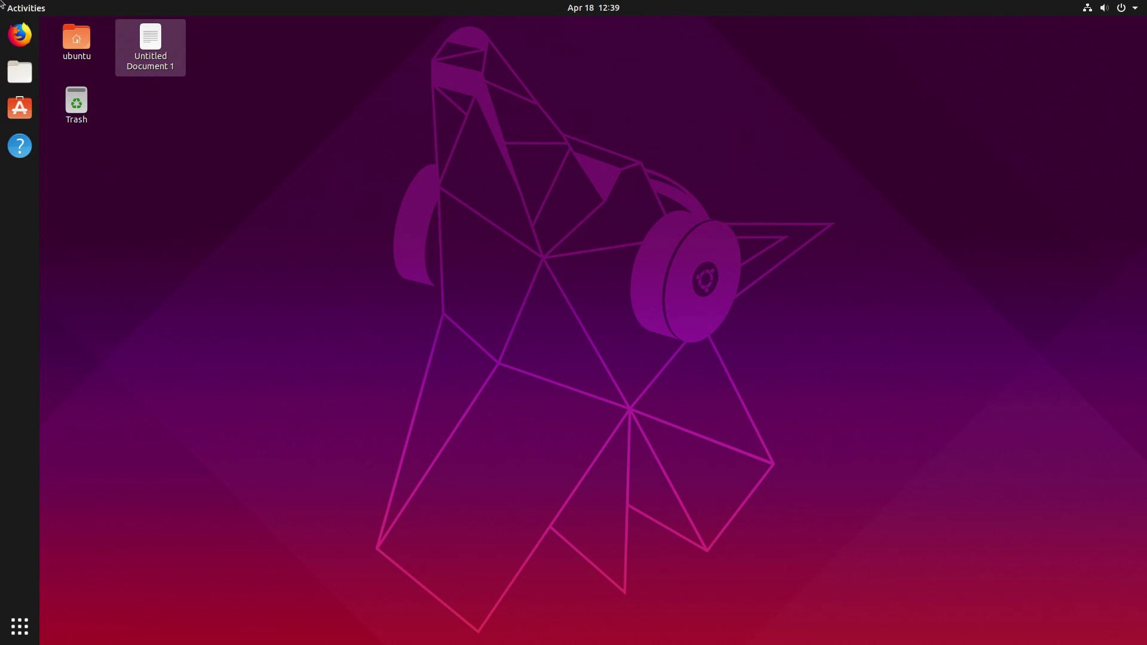
{"action": "left_click", "coordinate": [19, 34]}
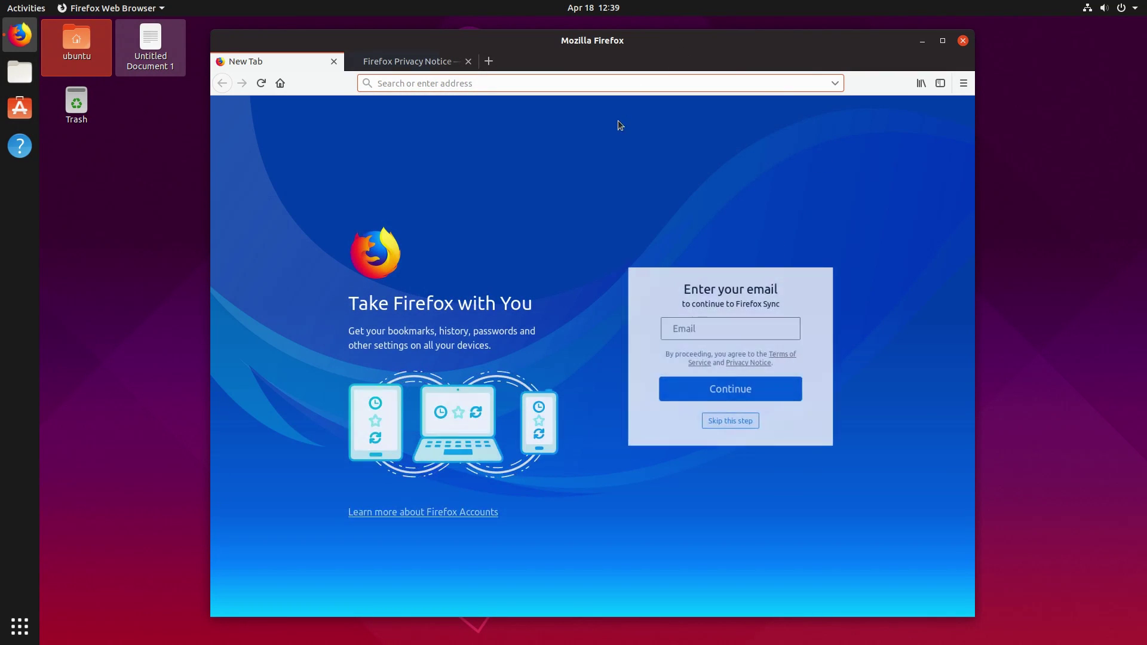
{"action": "left_click", "coordinate": [962, 41]}
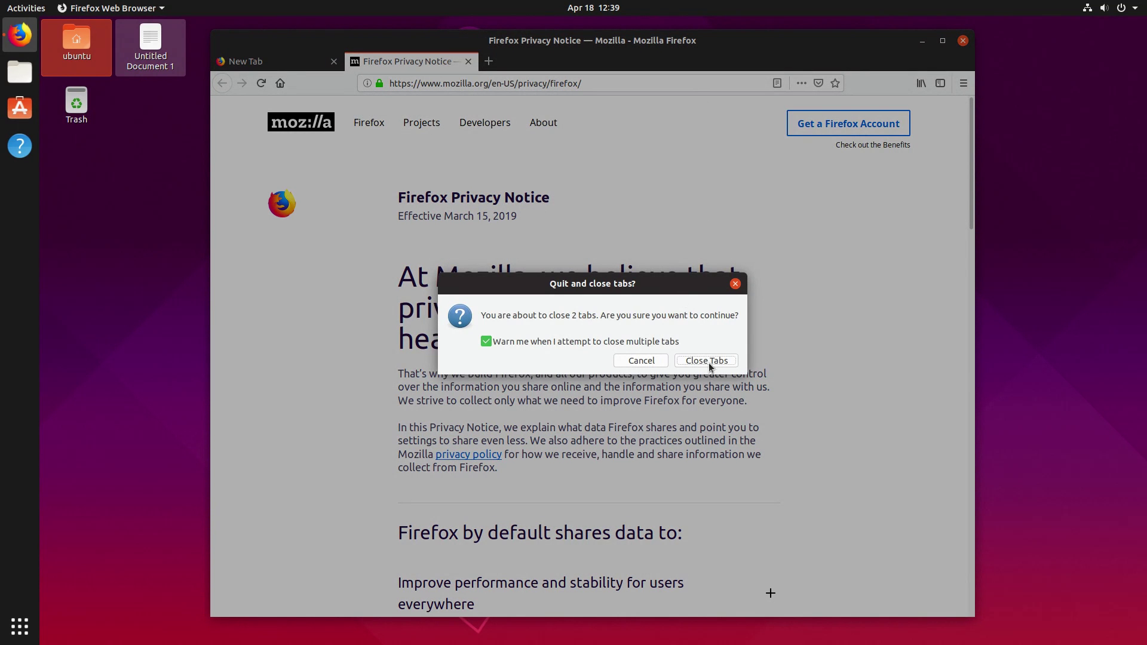
{"action": "left_click", "coordinate": [709, 362]}
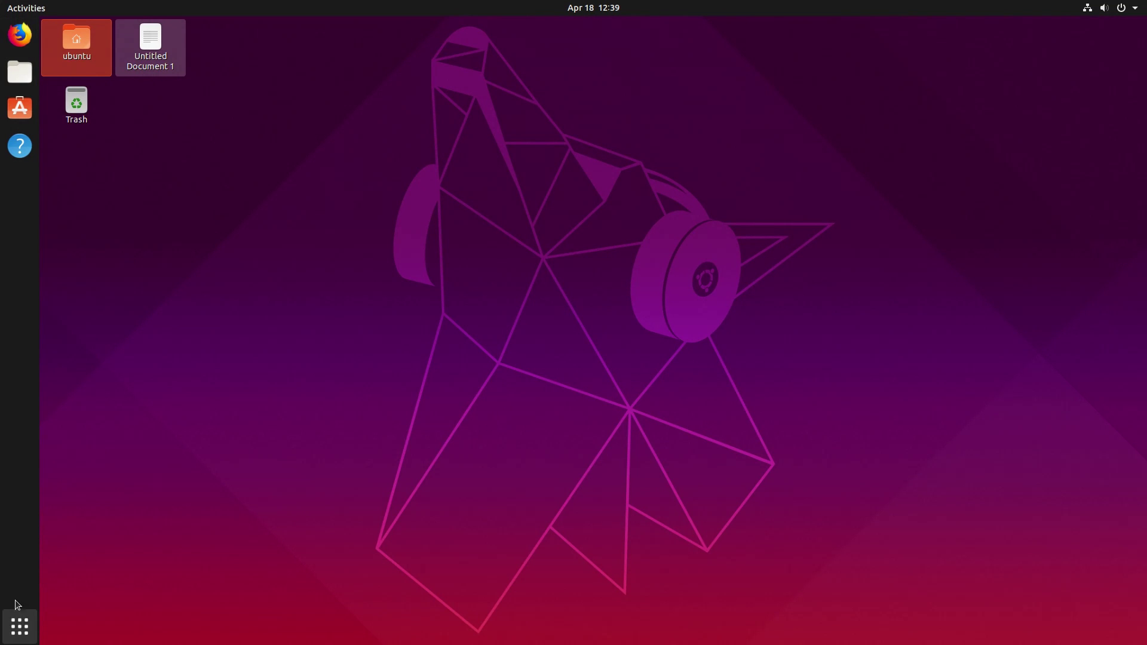
{"action": "left_click", "coordinate": [19, 626]}
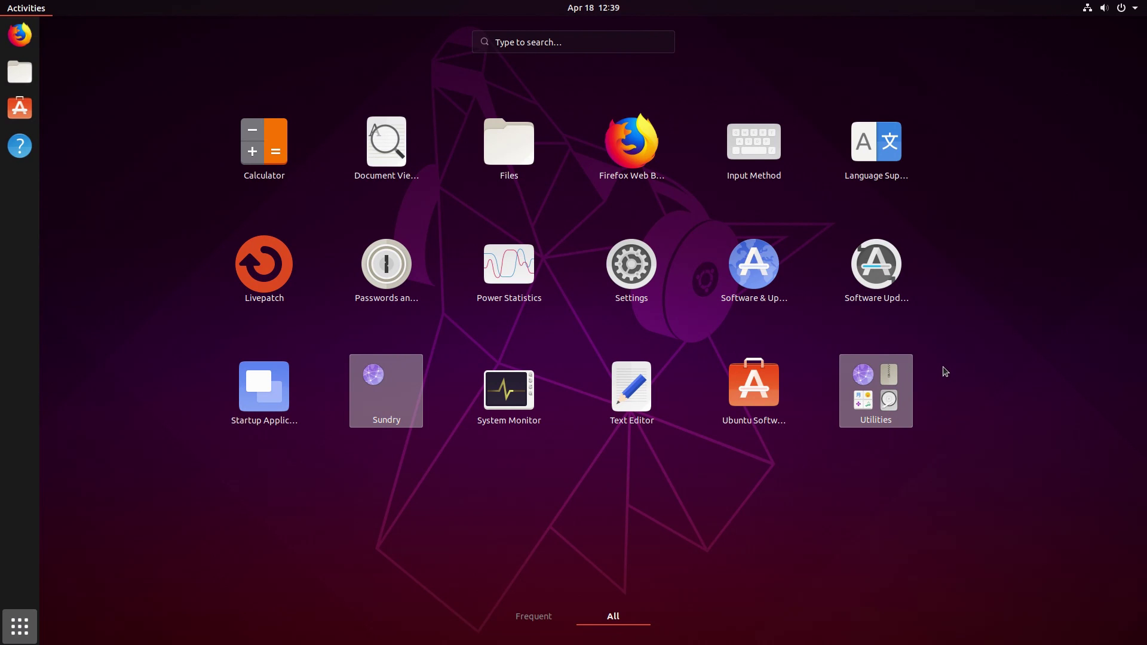
{"action": "left_click", "coordinate": [507, 142]}
{"action": "left_click_drag", "start_coordinate": [401, 120], "coordinate": [859, 130]}
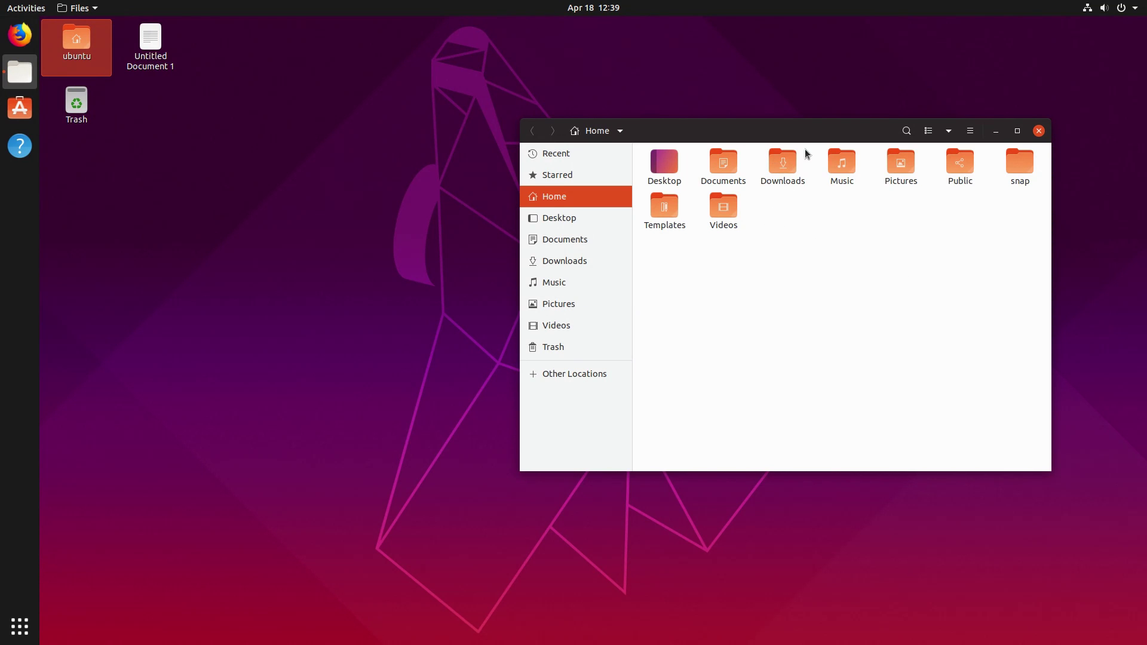
{"action": "left_click_drag", "start_coordinate": [855, 139], "coordinate": [780, 130]}
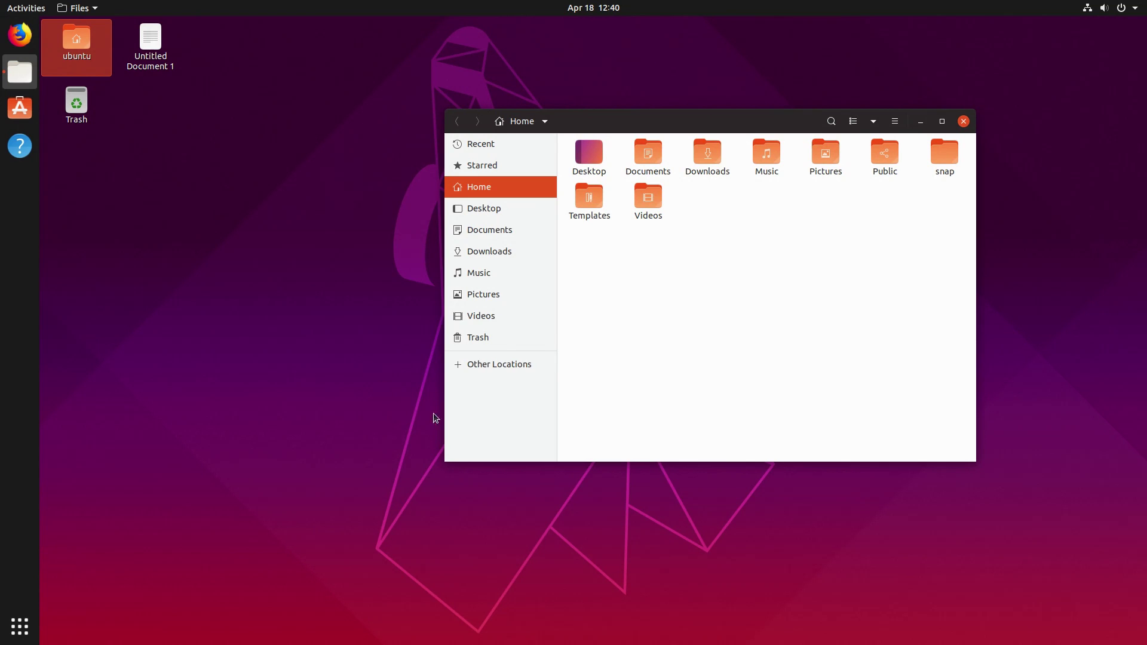
{"action": "left_click", "coordinate": [962, 121]}
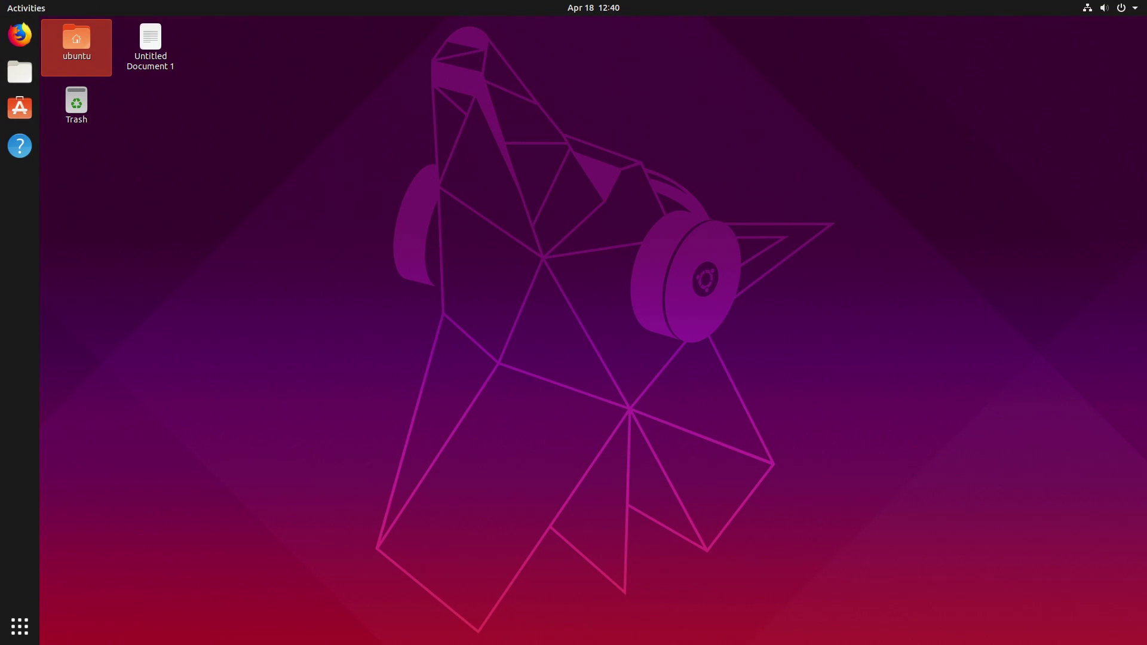